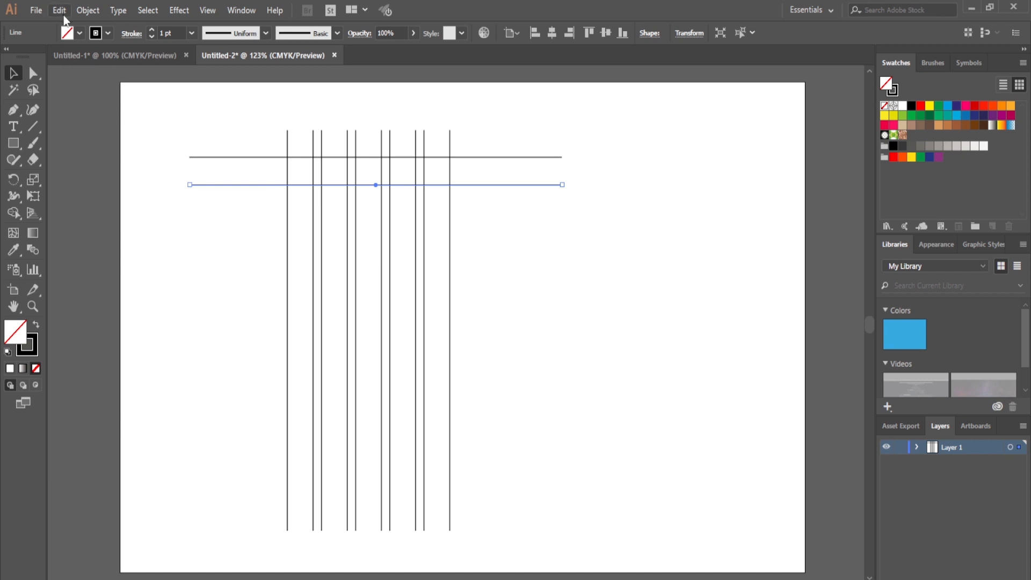
Duplicate the second horizontal line in place and position the copy just below it to form a narrow pair.
left_click(79, 77)
left_click(60, 10)
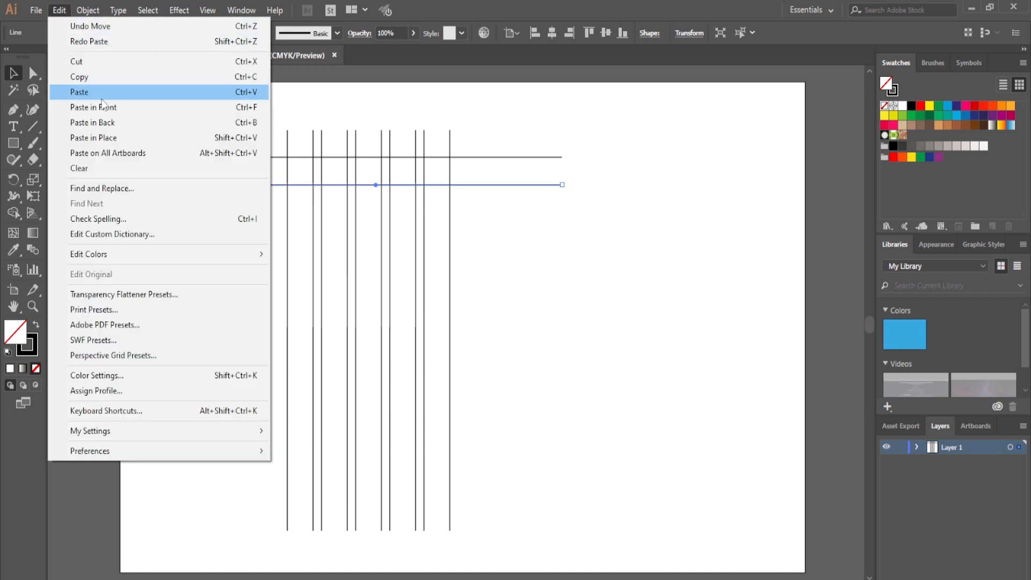
left_click(105, 108)
left_click_drag(376, 184, 376, 191)
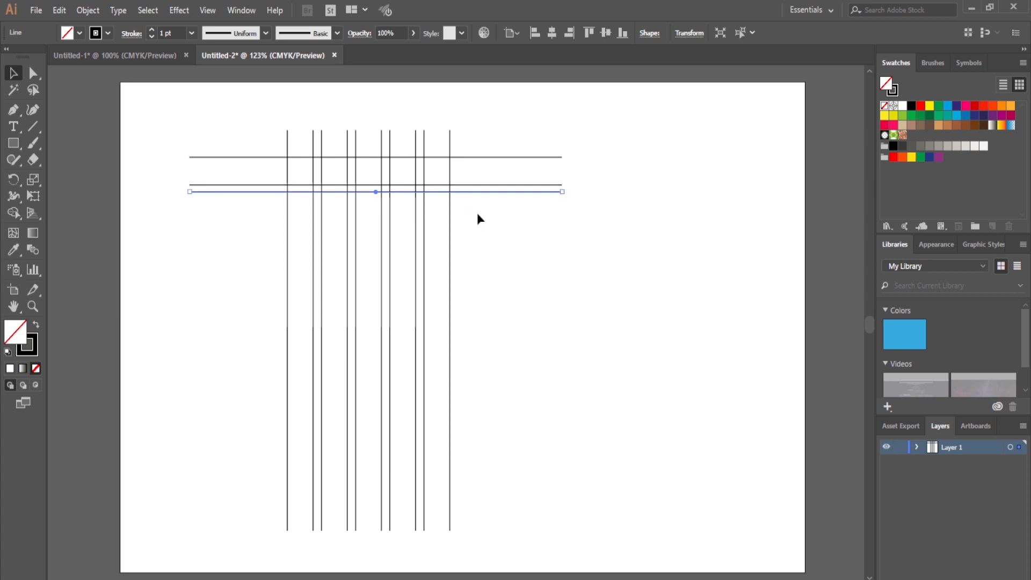
key("Up")
key("Up")
key("Up")
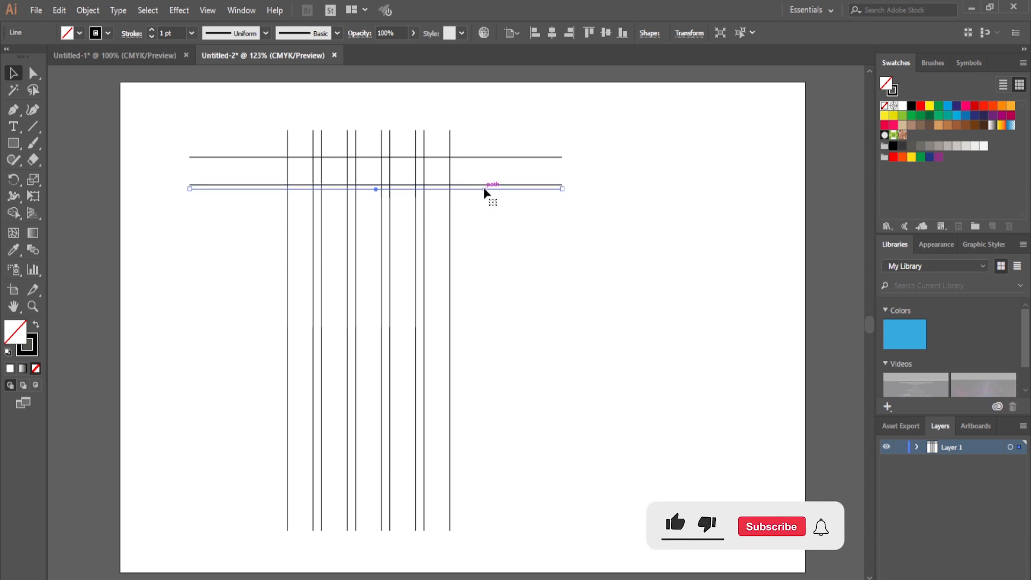
Duplicate the lower line of the narrow horizontal pair and move the copy down to the middle of the grid.
left_click(59, 10)
left_click(79, 76)
left_click(59, 10)
left_click(93, 107)
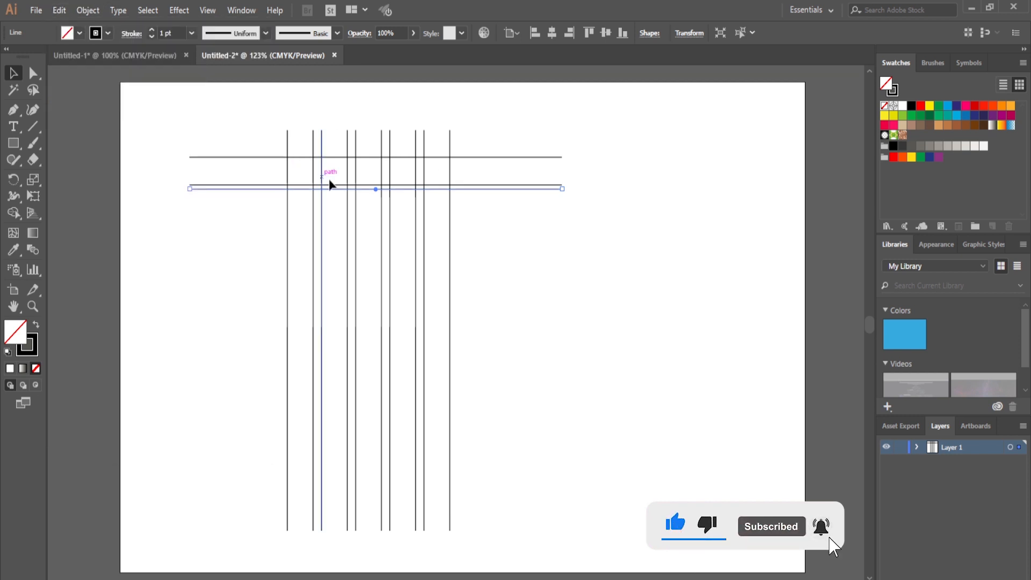
left_click_drag(376, 194, 375, 300)
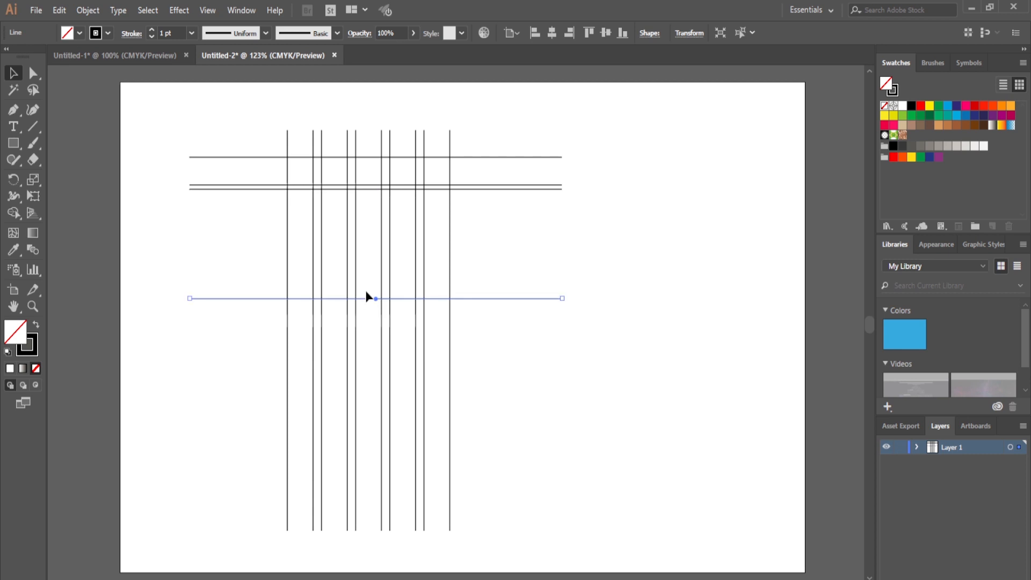
Duplicate the middle horizontal line and place the copy below it, at the same spacing as the gap above.
left_click(59, 11)
left_click(80, 77)
left_click(59, 10)
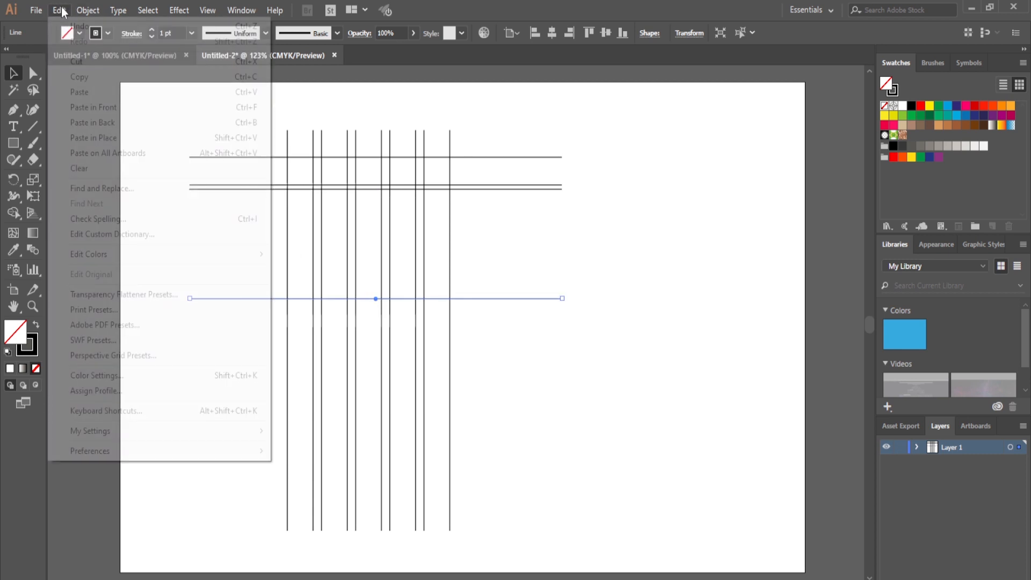
left_click(105, 107)
left_click_drag(374, 300, 379, 414)
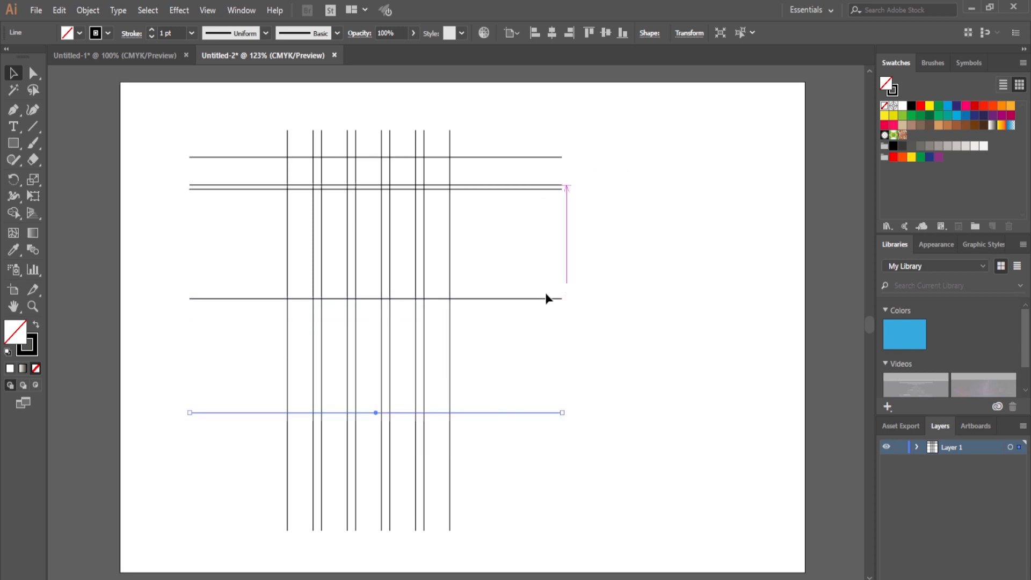
left_click_drag(375, 415, 376, 416)
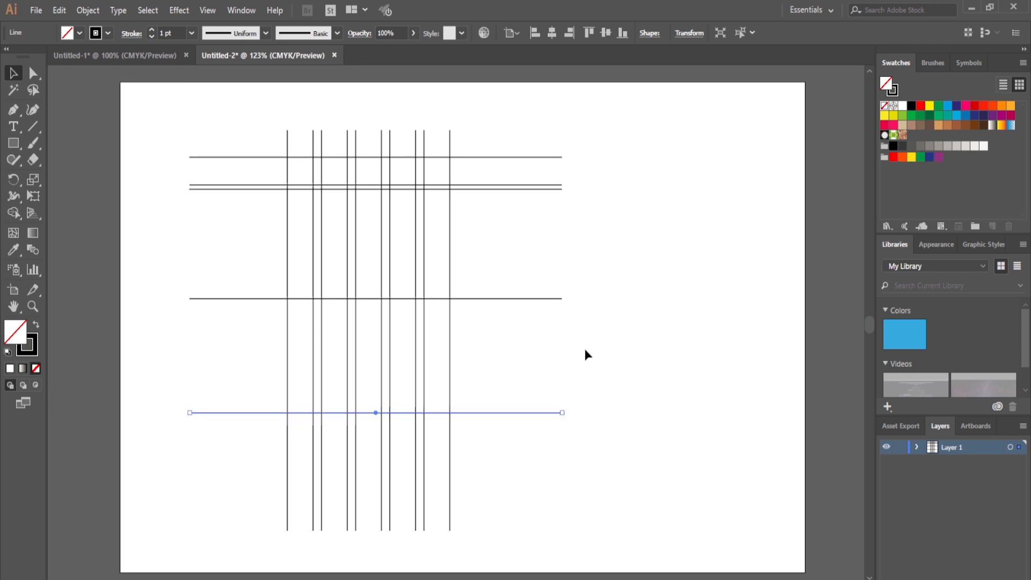
left_click(549, 340)
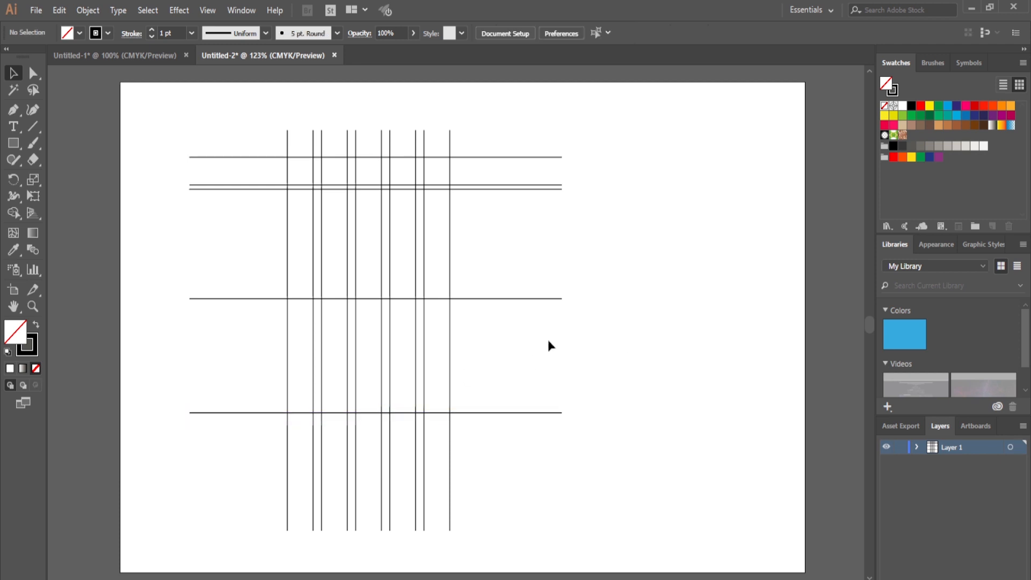
left_click(208, 10)
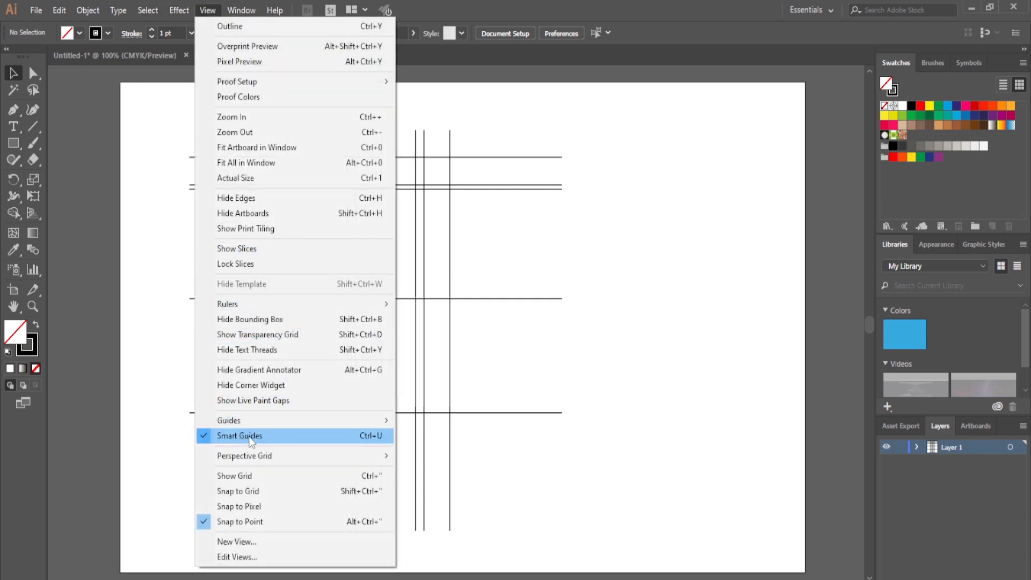
left_click(521, 305)
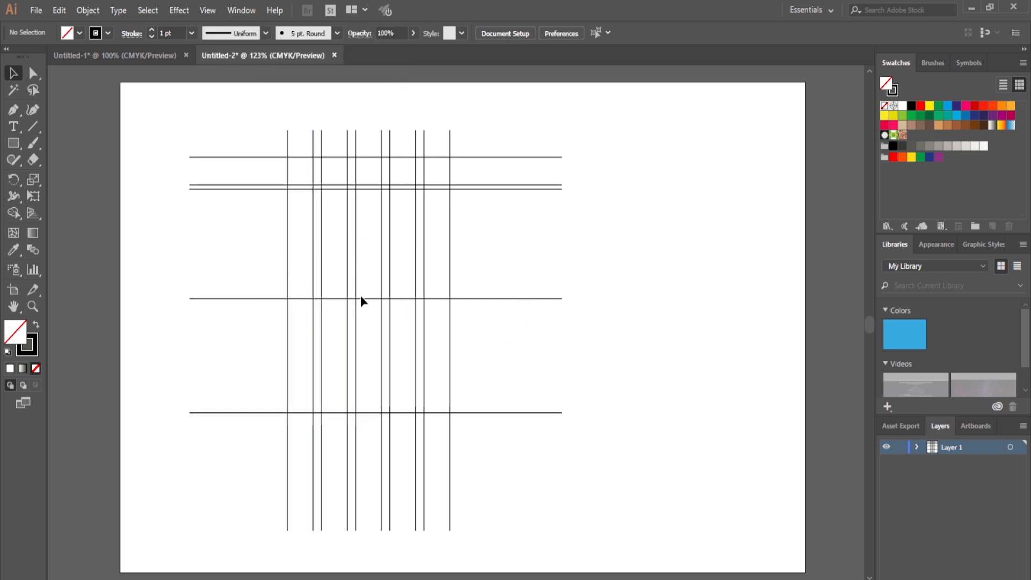
Duplicate the lower line of the horizontal pair and place the copy midway between the pair and the middle horizontal line.
left_click(524, 190)
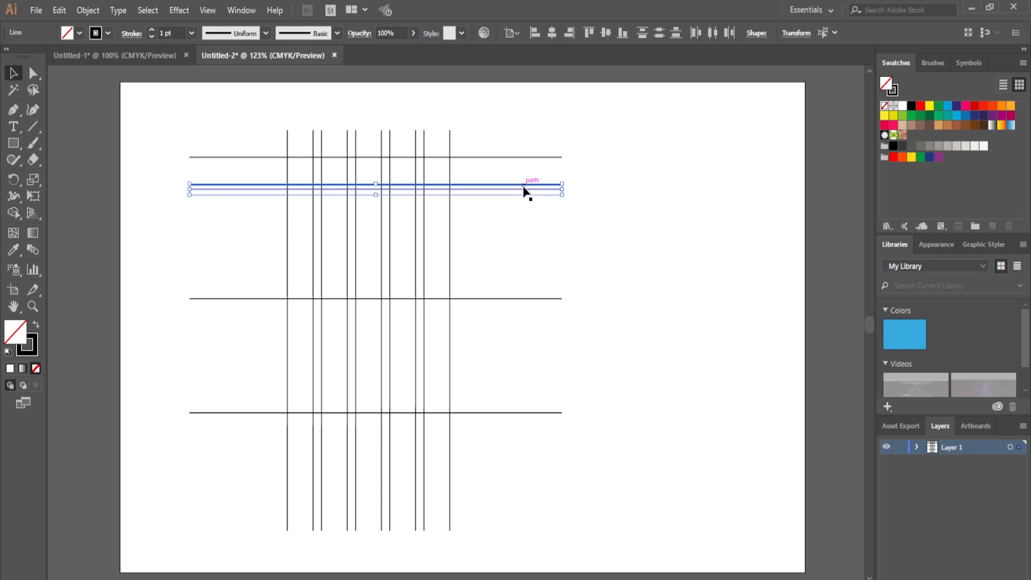
left_click(532, 227)
left_click(517, 190)
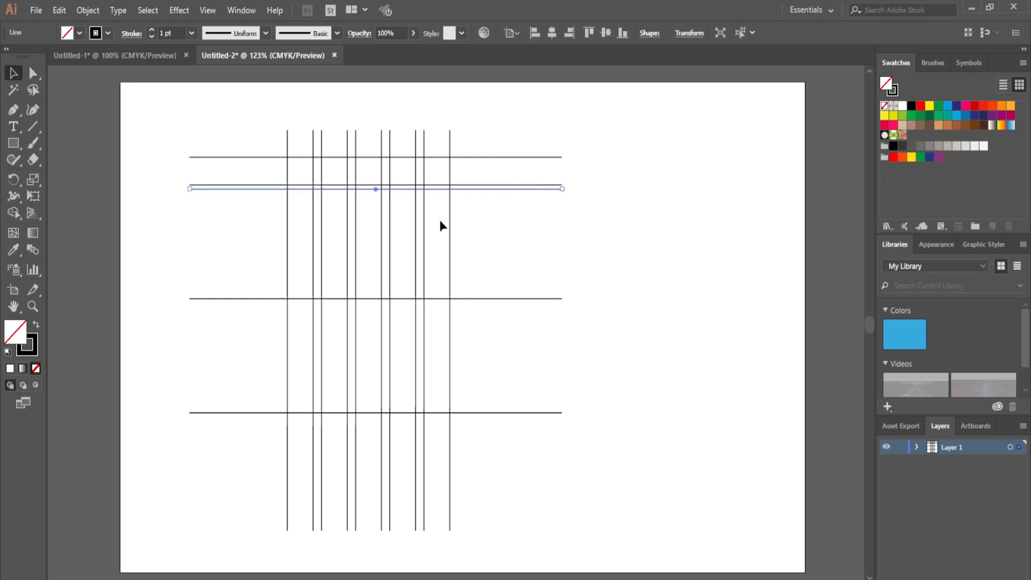
left_click(59, 11)
left_click(97, 77)
left_click(59, 10)
left_click(107, 107)
left_click_drag(376, 193, 377, 245)
left_click(612, 264)
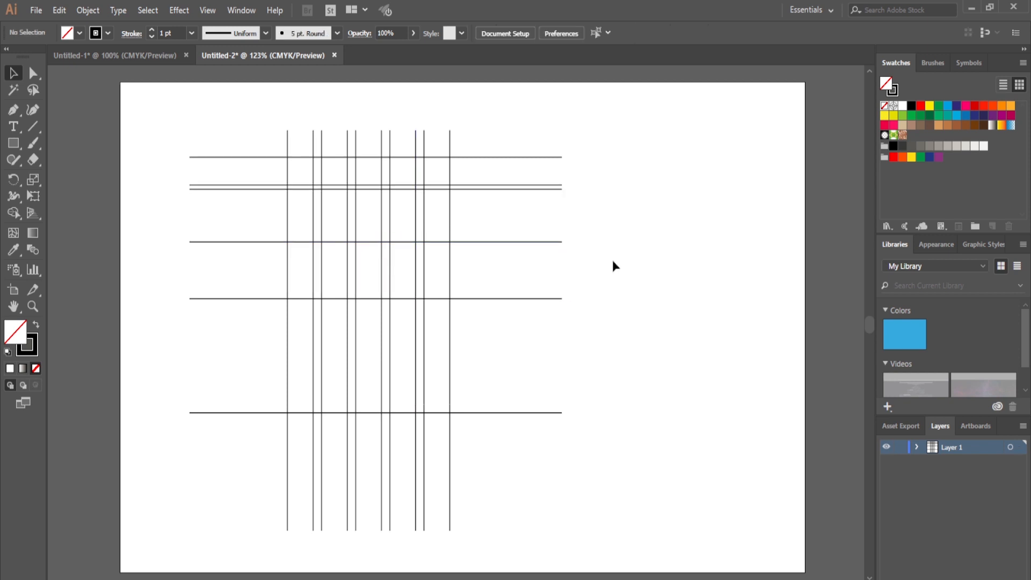
Rotate the new horizontal line into a diagonal descending from upper left to lower right across the vertical lines.
left_click_drag(525, 274, 543, 363)
left_click_drag(438, 290, 433, 301)
left_click_drag(529, 373, 530, 348)
left_click_drag(438, 299, 442, 300)
mouse_move(214, 162)
left_mouse_down()
mouse_move(224, 162)
mouse_move(221, 148)
left_mouse_up()
left_click_drag(394, 269, 417, 281)
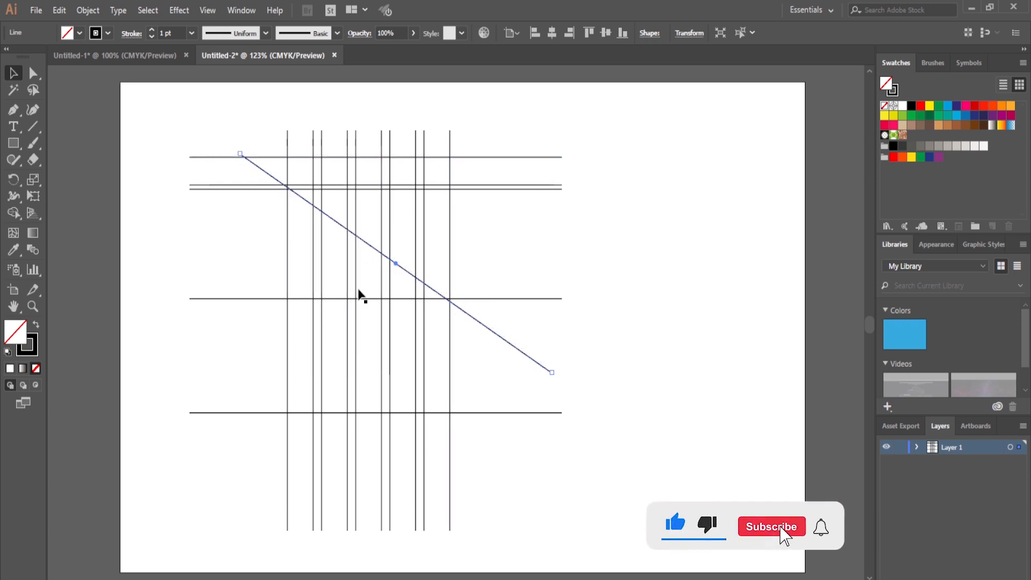
Create a reflected copy of the diagonal line across the vertical axis to form an X.
right_click(395, 263)
mouse_move(453, 462)
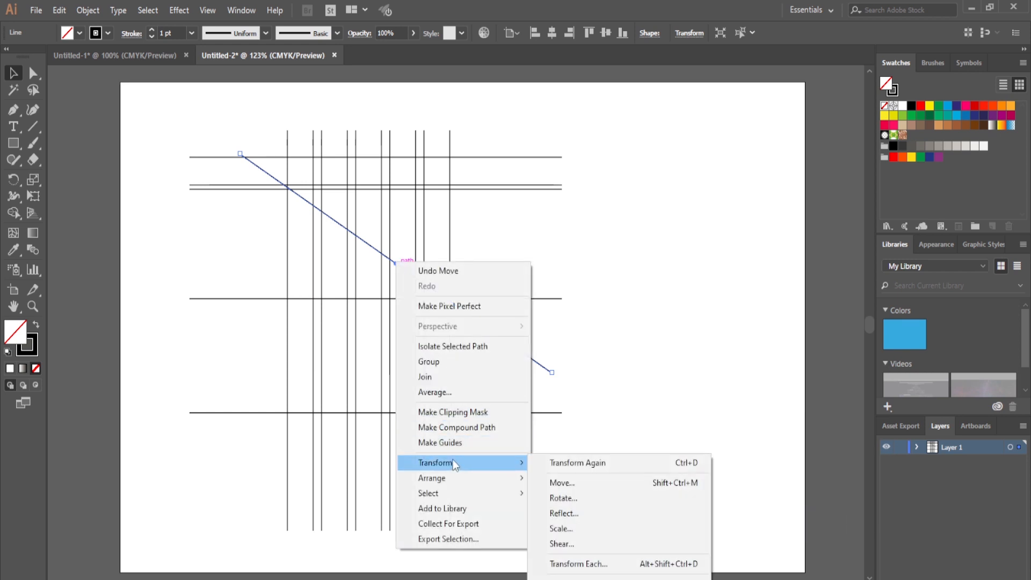
left_click(596, 512)
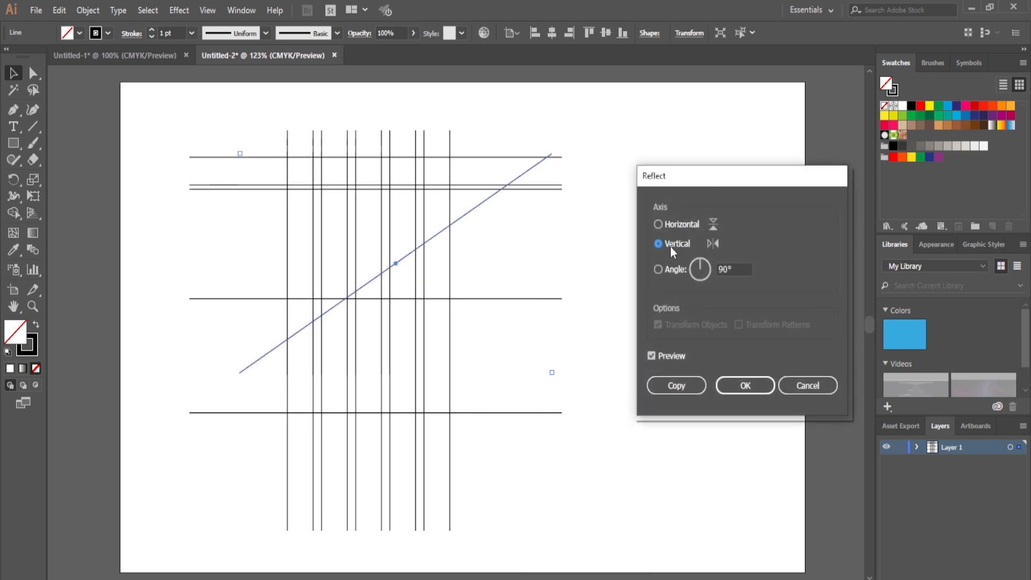
left_click(671, 386)
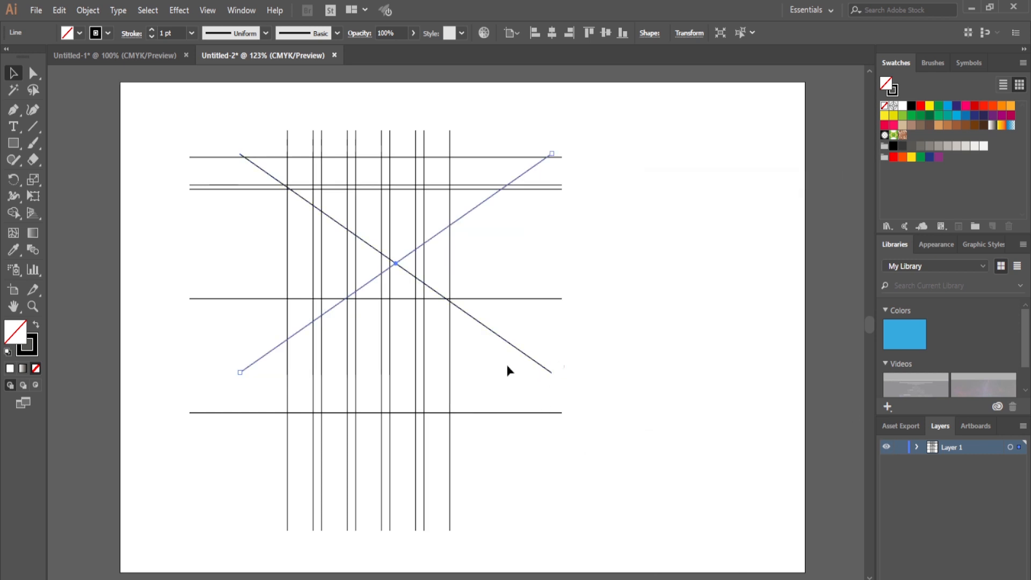
Select both crossing diagonals and move them together so their intersection lies near the centre of the vertical lines.
left_click_drag(403, 263, 376, 263)
key("ctrl+z")
left_click(404, 271, "shift")
left_click_drag(396, 263, 371, 256)
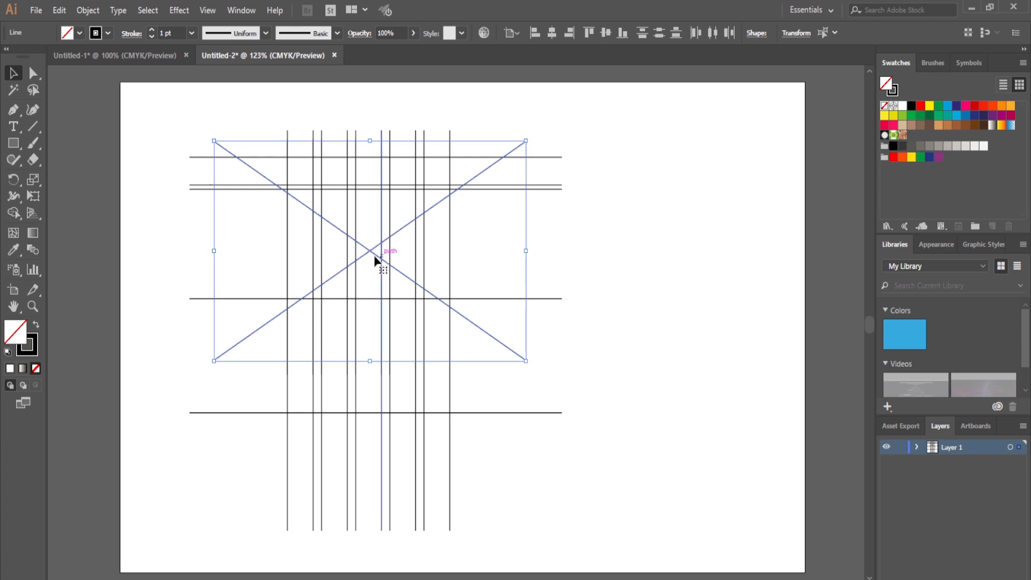
Fine-position the crossing diagonals so their intersection is centred between the inner vertical lines.
key("z")
left_click_drag(349, 223, 394, 267)
key("v")
left_click_drag(428, 357, 461, 449)
left_click_drag(442, 413, 443, 408)
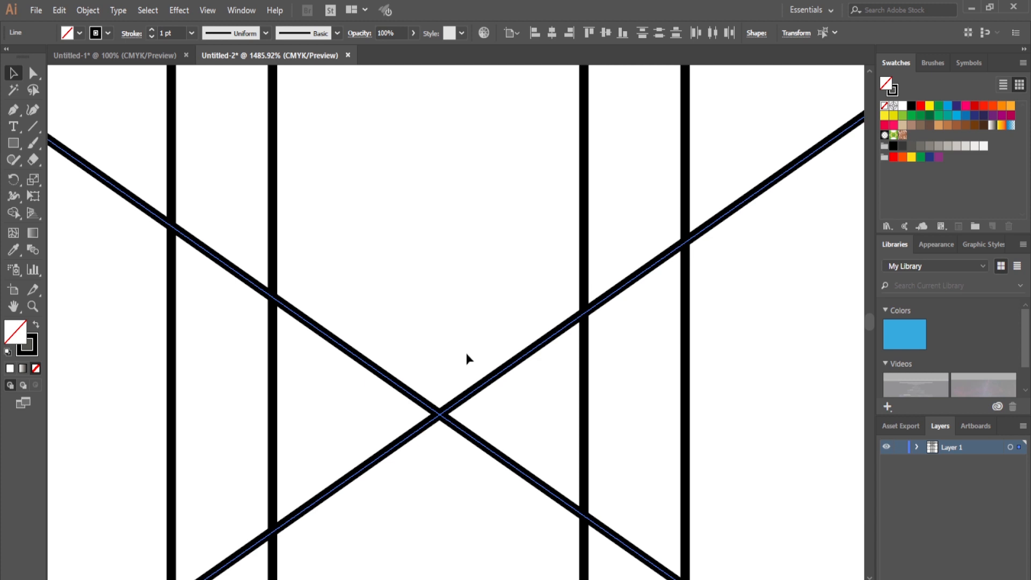
key("Left")
key("Left")
key("Left")
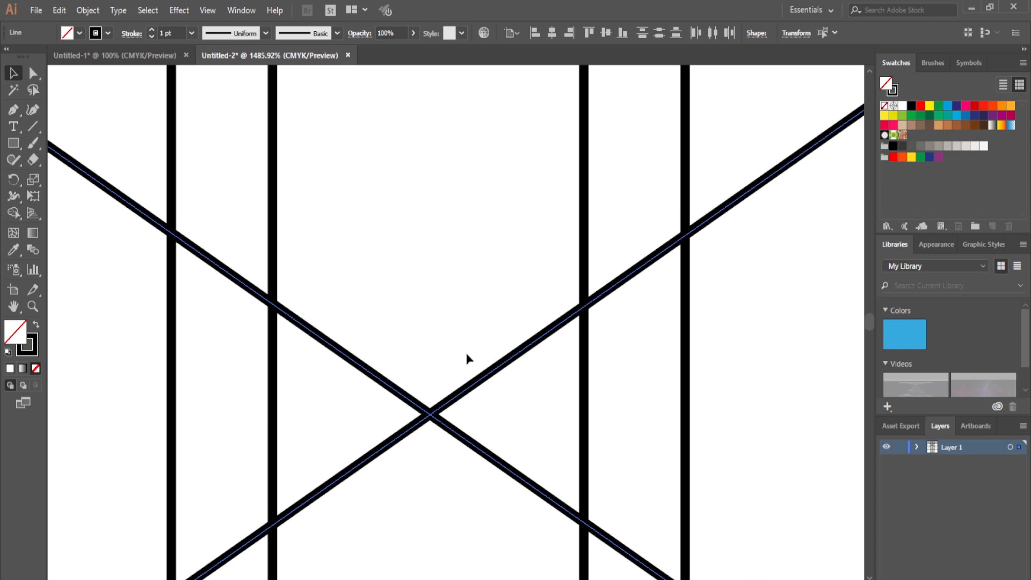
left_click(494, 333)
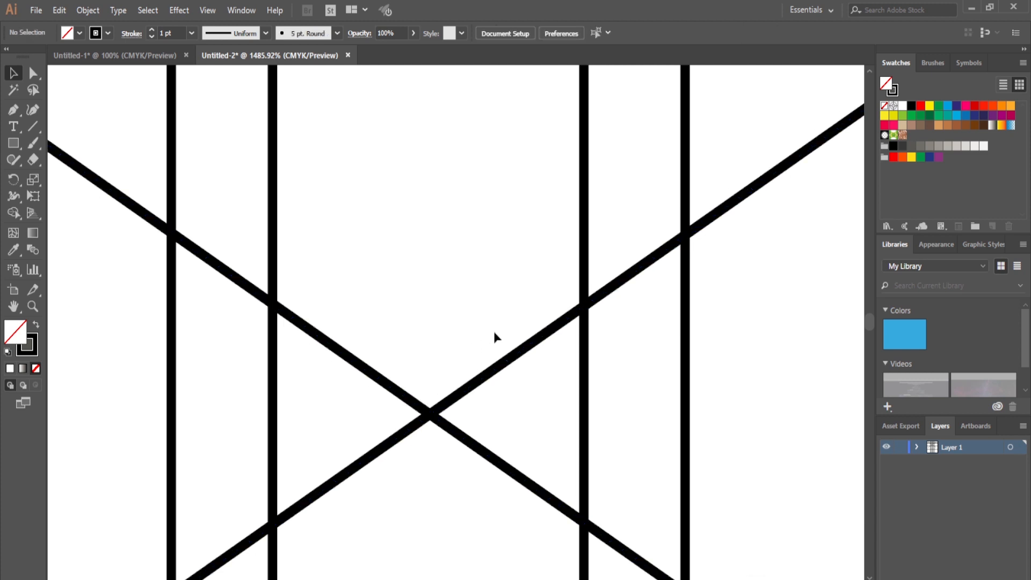
Duplicate the rising diagonal line in place and offset the copy slightly below it as a parallel line.
scroll(494, 337, "down", 5)
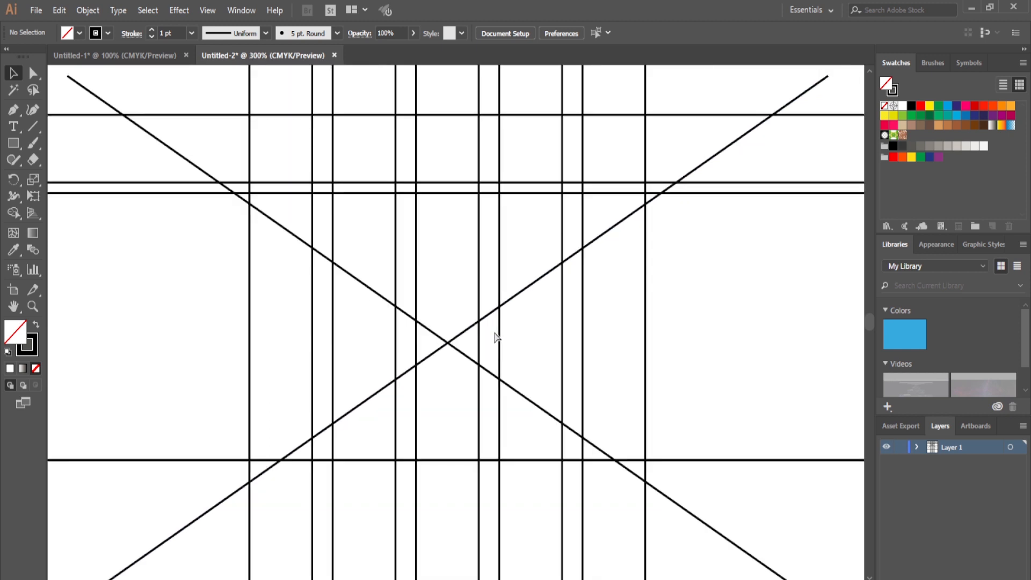
scroll(495, 337, "up", 1)
left_click_drag(538, 250, 549, 308)
left_click(60, 10)
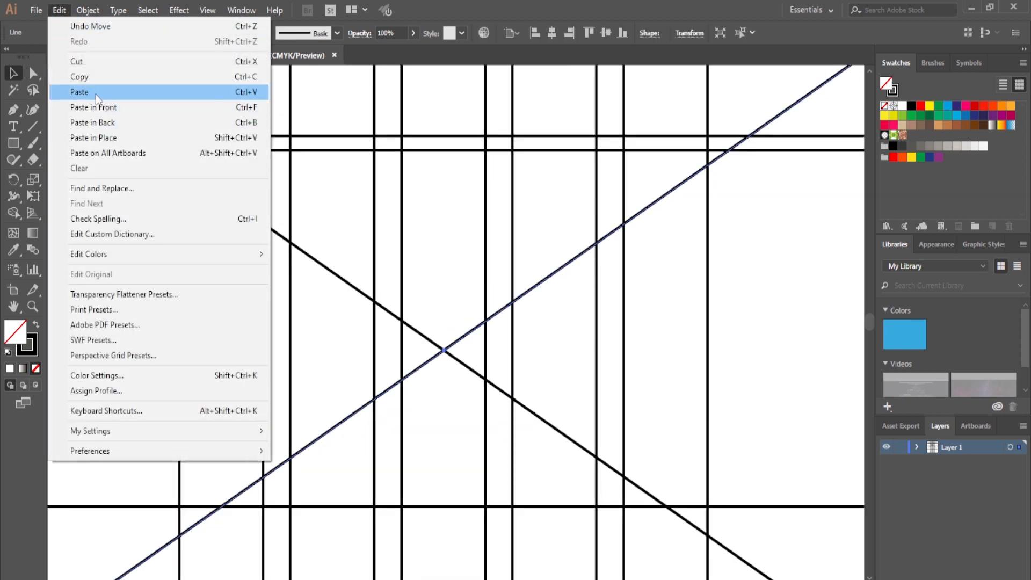
left_click(92, 76)
left_click(59, 10)
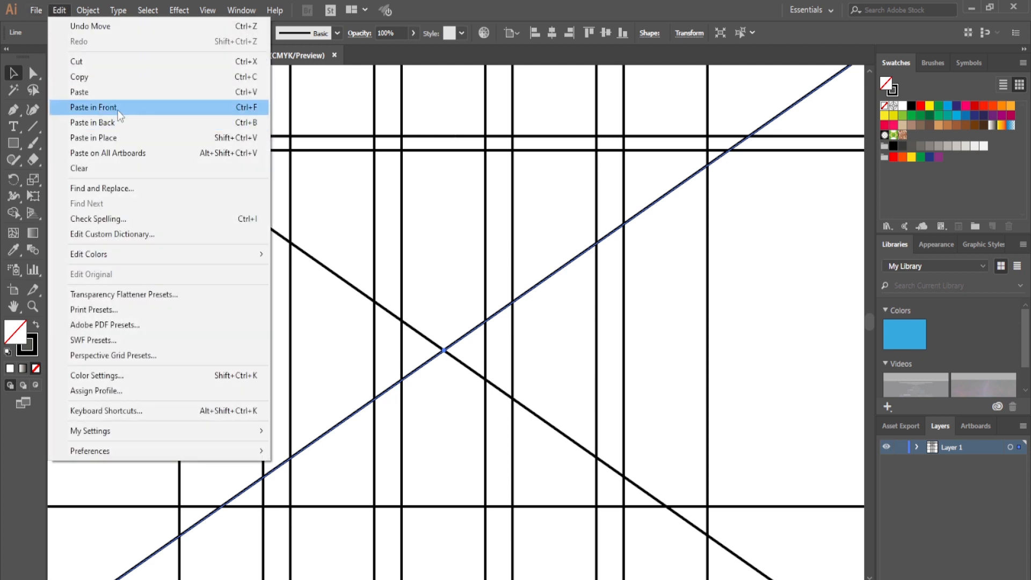
left_click(118, 110)
left_click_drag(553, 276, 557, 290)
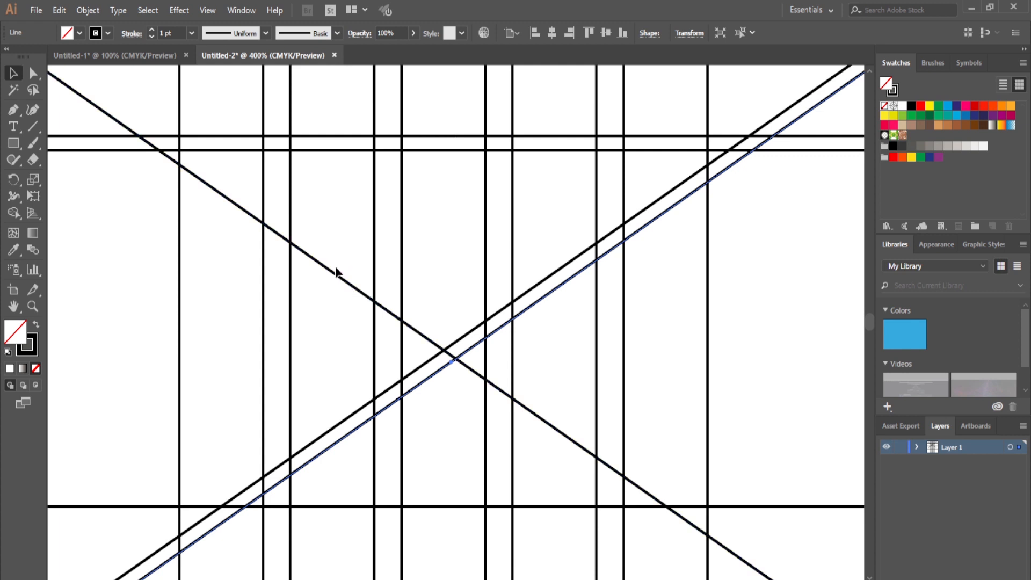
Duplicate the falling diagonal line in place and offset the copy slightly above it as a parallel line.
left_click(334, 252)
left_click_drag(315, 218, 305, 284)
left_click(61, 9)
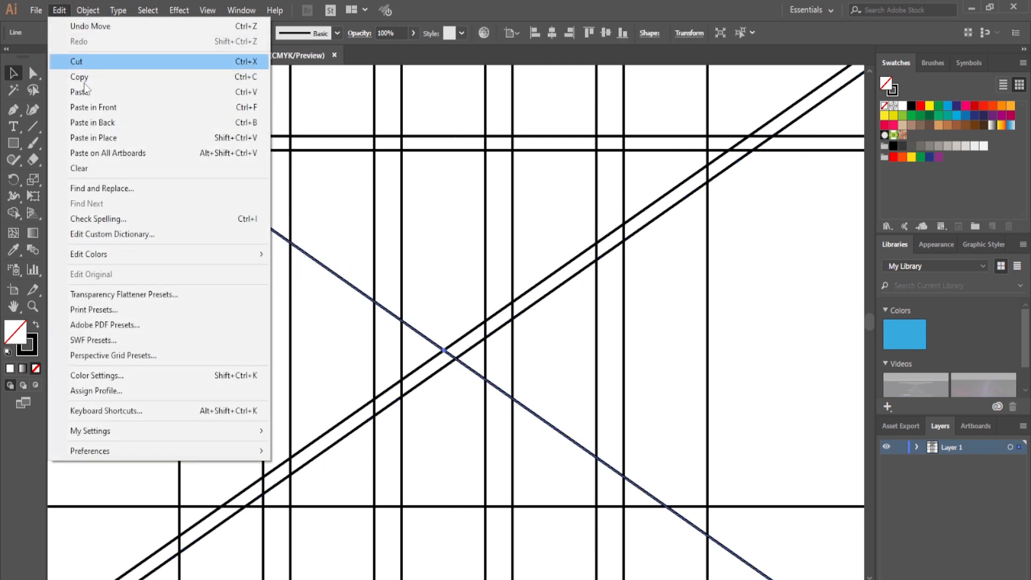
left_click(85, 79)
left_click(57, 10)
left_click(85, 106)
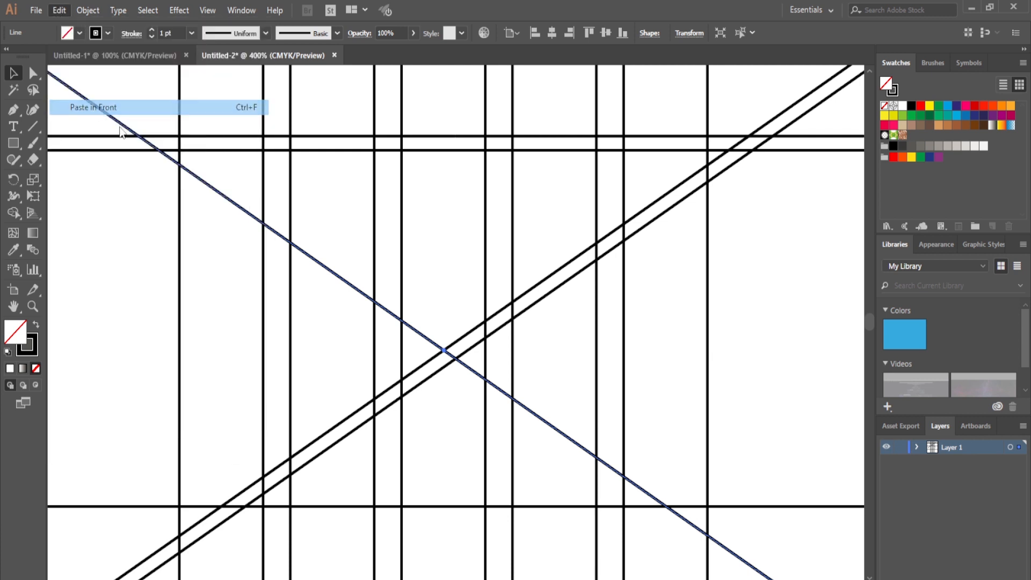
left_click_drag(308, 259, 328, 254)
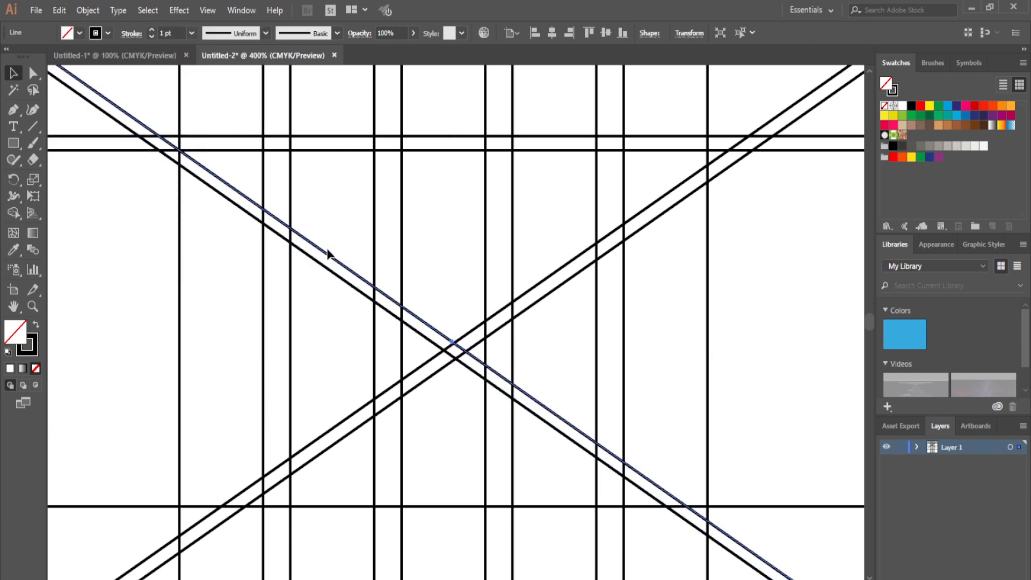
left_click(455, 293)
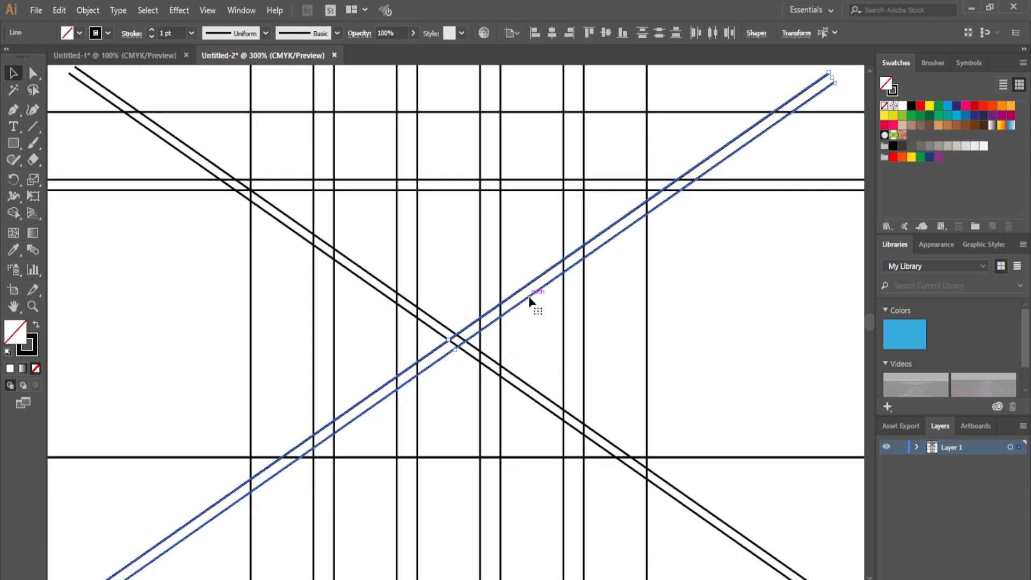
Duplicate the pair of rising diagonal lines and move the copied pair straight down below the original.
left_click(59, 10)
left_click(98, 77)
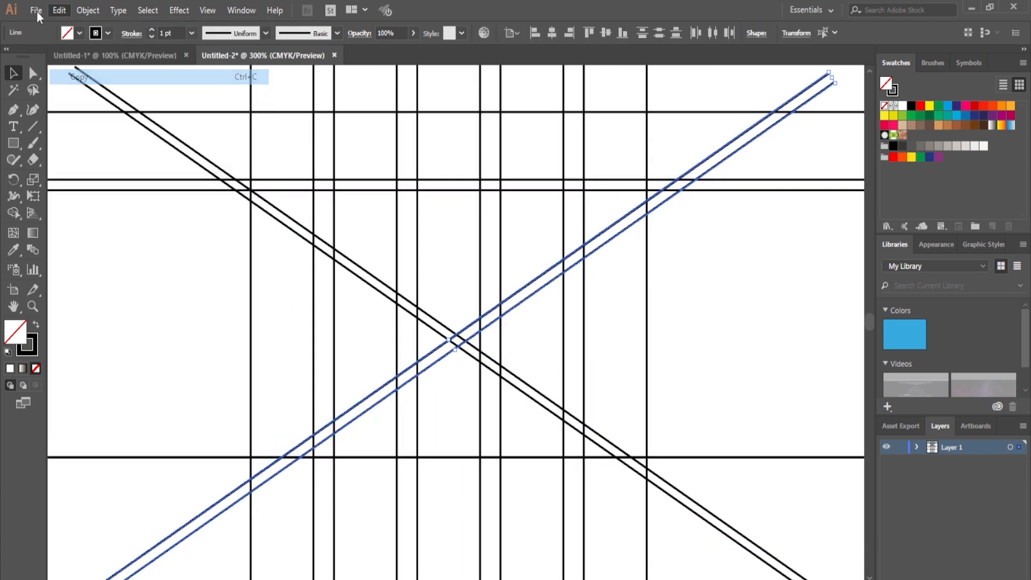
left_click(60, 10)
left_click(114, 107)
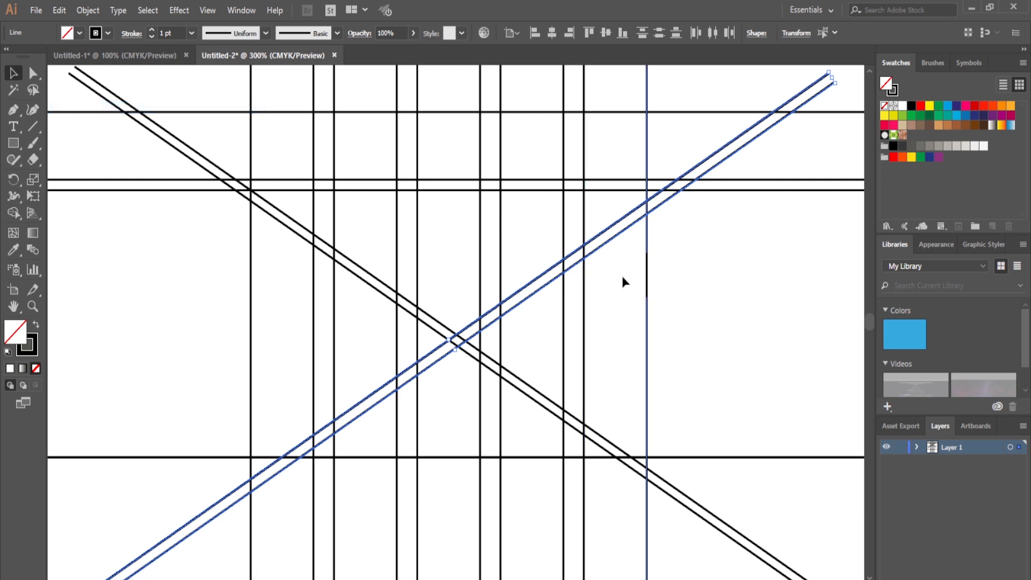
left_click_drag(534, 301, 557, 391)
left_click(698, 346)
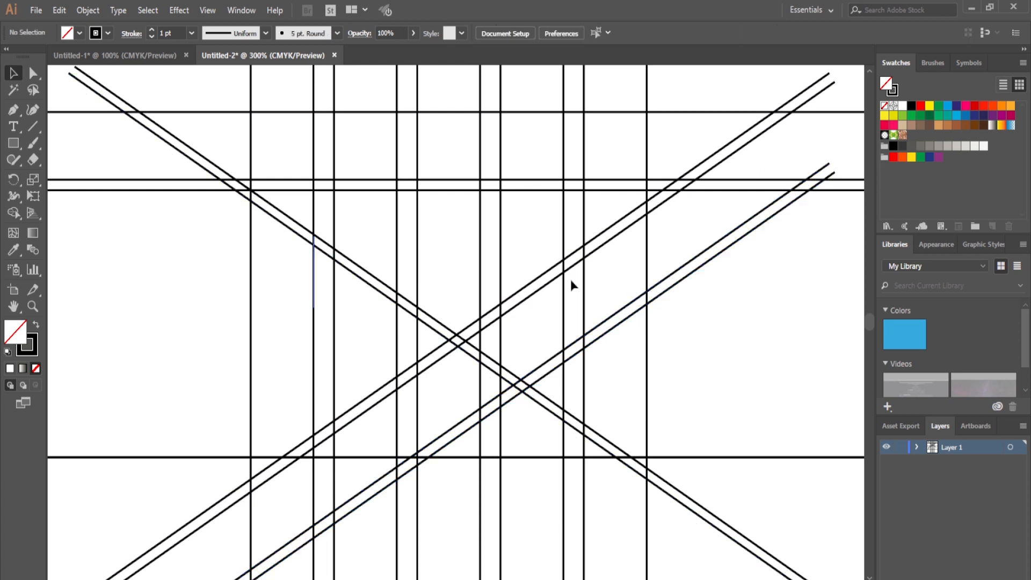
Copy the lower line of each upper crossing diagonal pair, paste it in front and move the copies straight down about 1.98 in.
key("ctrl+minus")
key("ctrl+minus")
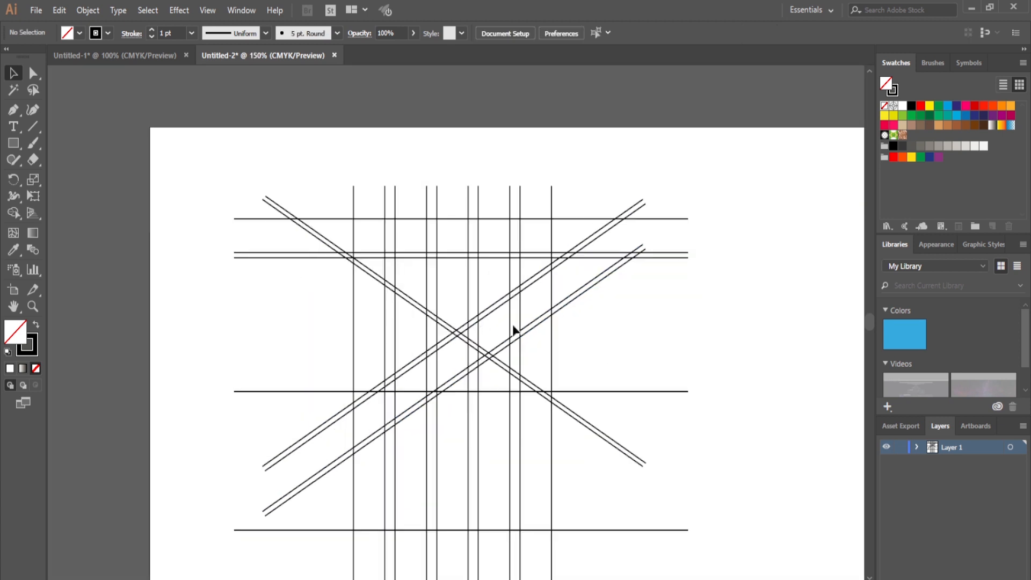
left_click(460, 342)
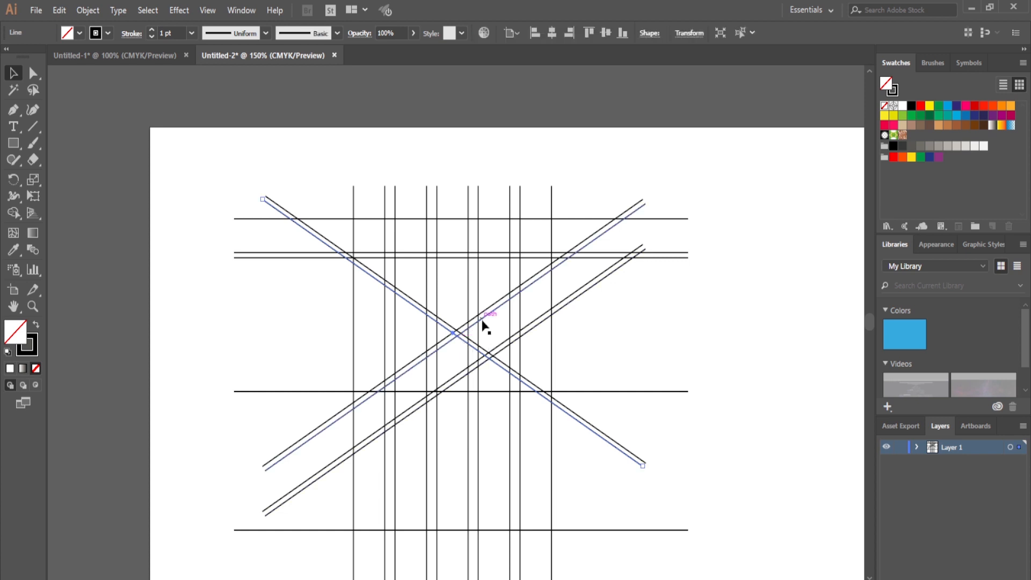
left_click(484, 325, "shift")
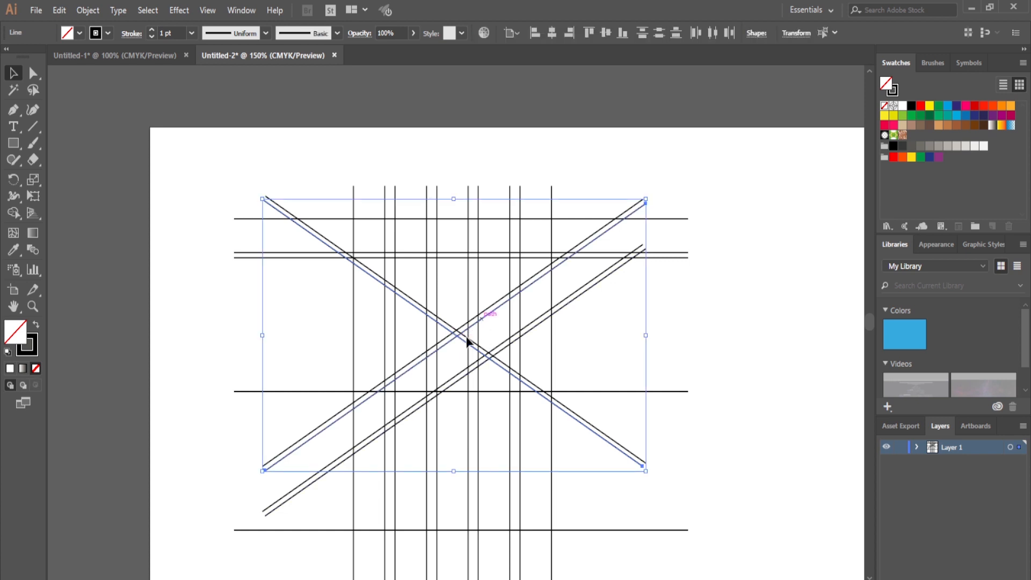
left_click(52, 12)
left_click(108, 89)
left_click(59, 10)
left_click(93, 106)
left_click_drag(499, 308, 500, 460)
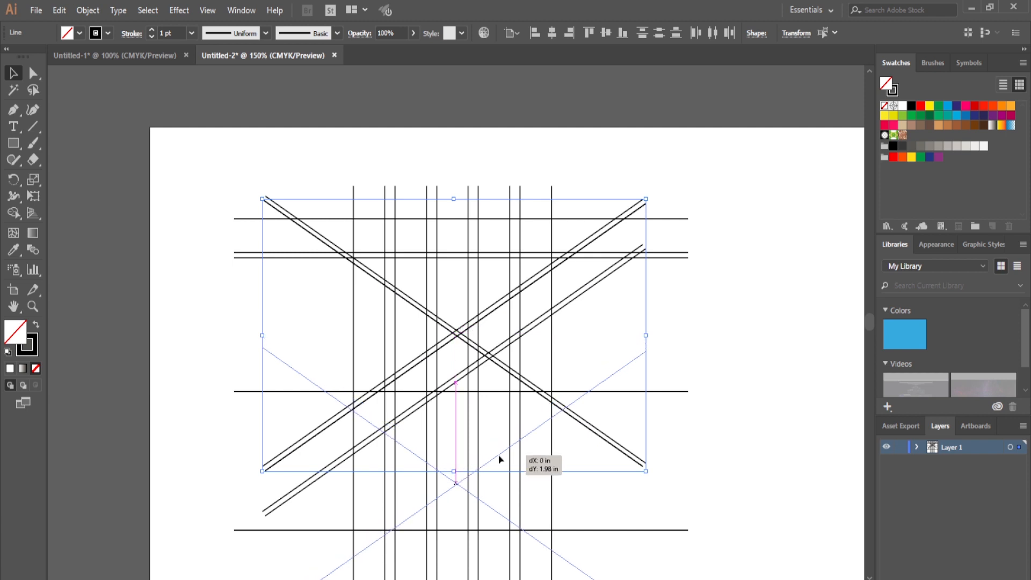
left_click_drag(500, 459, 499, 460)
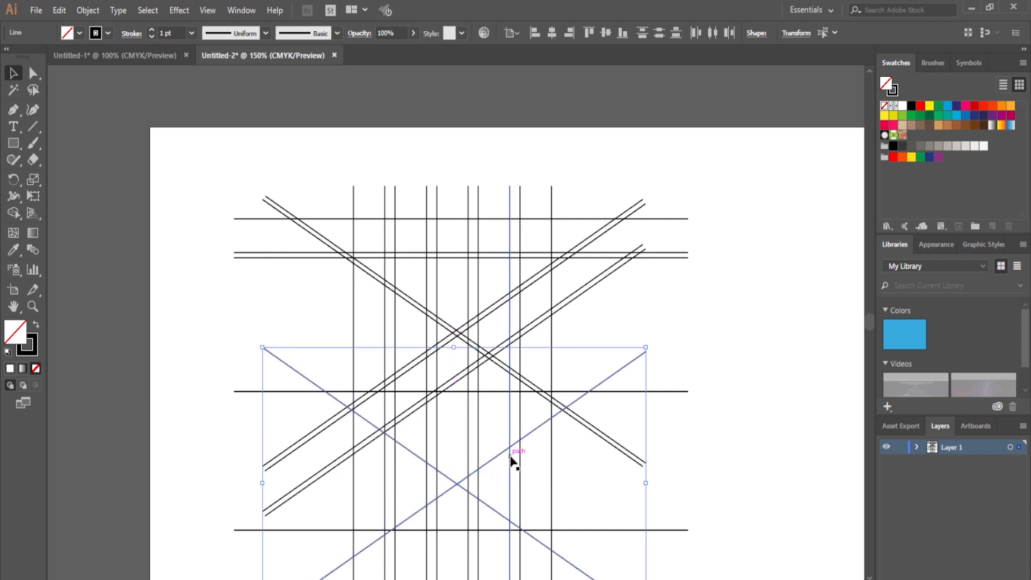
Nudge the copied crossing diagonals slightly left so their intersection is centred between the inner vertical lines.
key("Left")
key("Left")
key("Left")
key("Left")
key("Left")
key("Left")
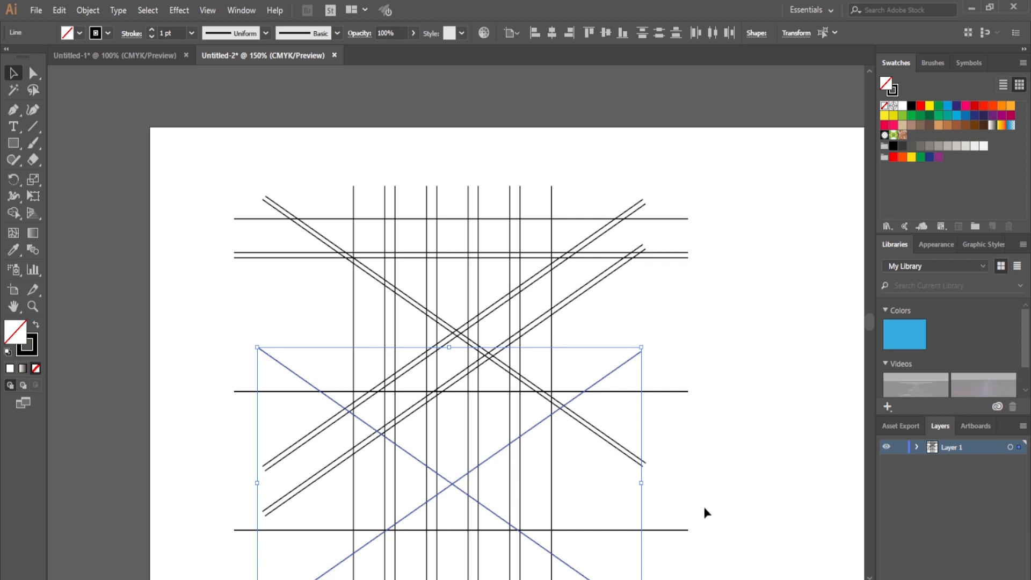
Select the four upper crossing diagonals and nudge them slightly left to line up with the lower crossing.
left_click(455, 315)
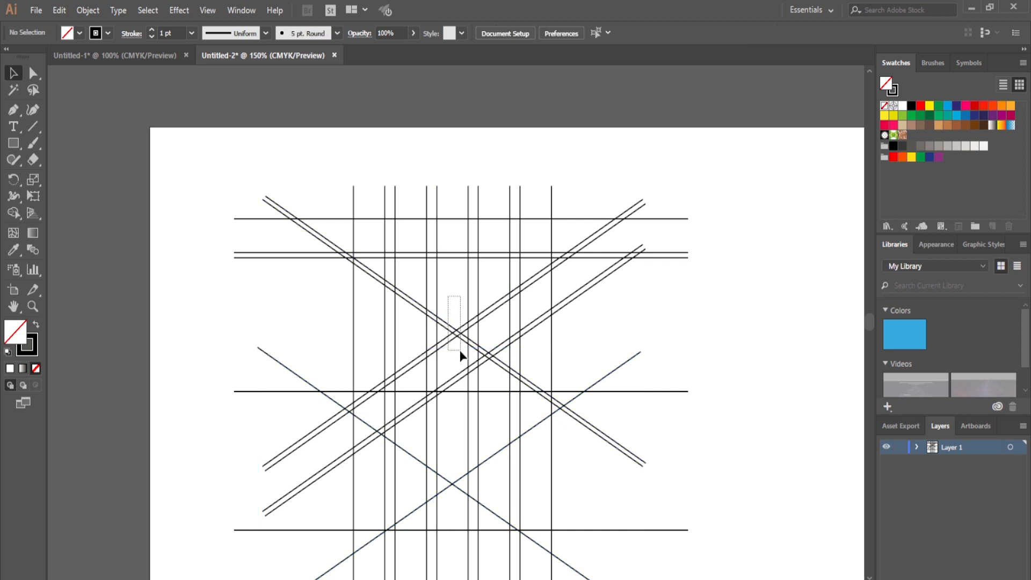
left_click_drag(460, 355, 461, 345)
key("Left")
key("Left")
key("Left")
key("Left")
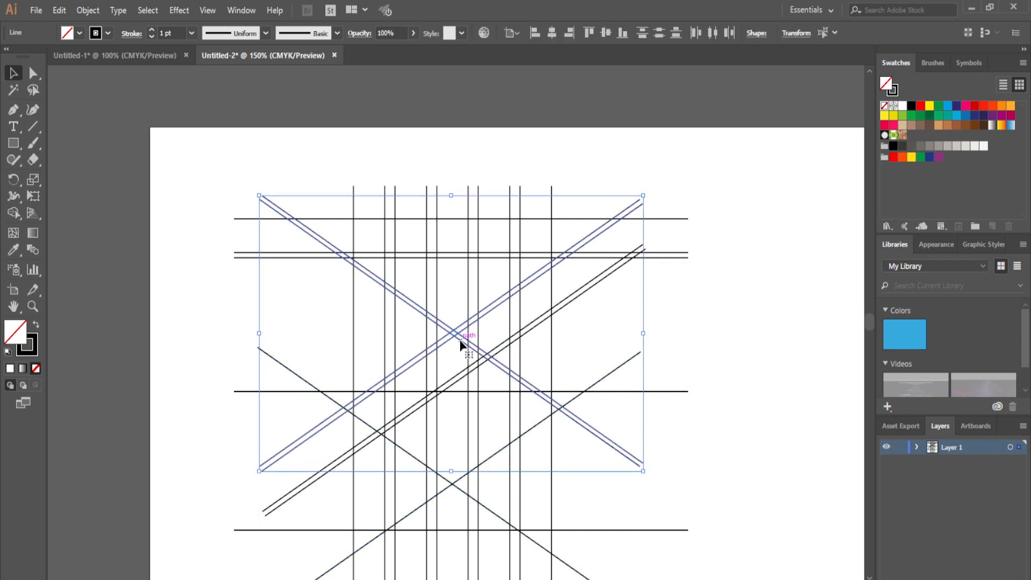
key("Left")
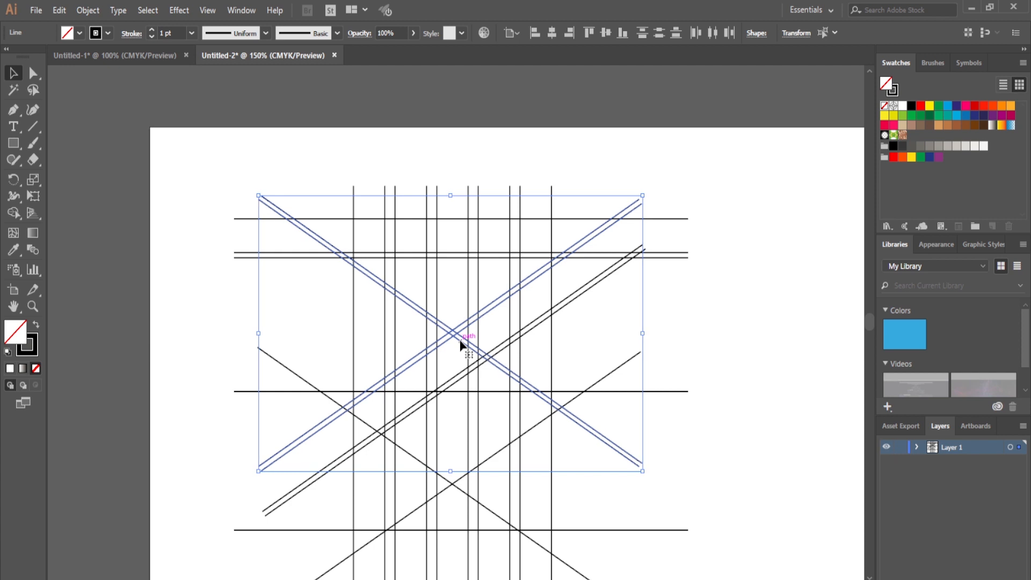
left_click(722, 265)
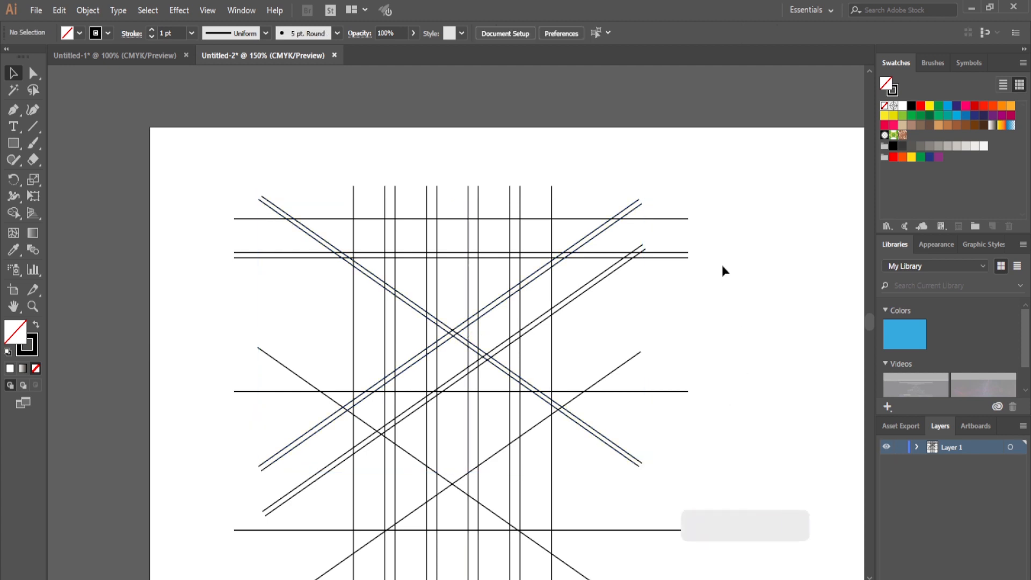
Select all the construction lines and set up the Shape Builder tool with a black fill.
key("ctrl+minus")
left_click_drag(290, 212, 604, 570)
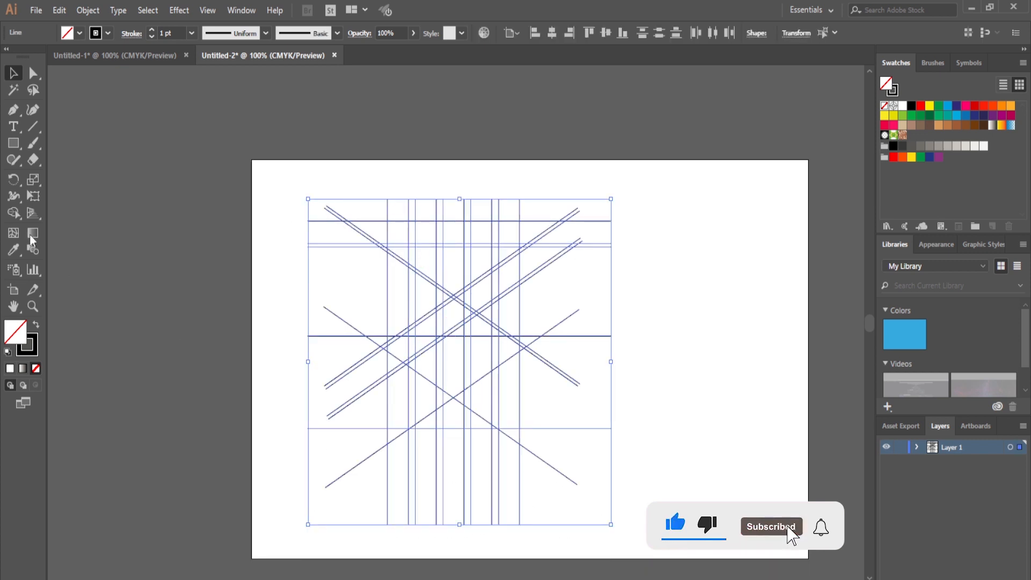
left_click(14, 213)
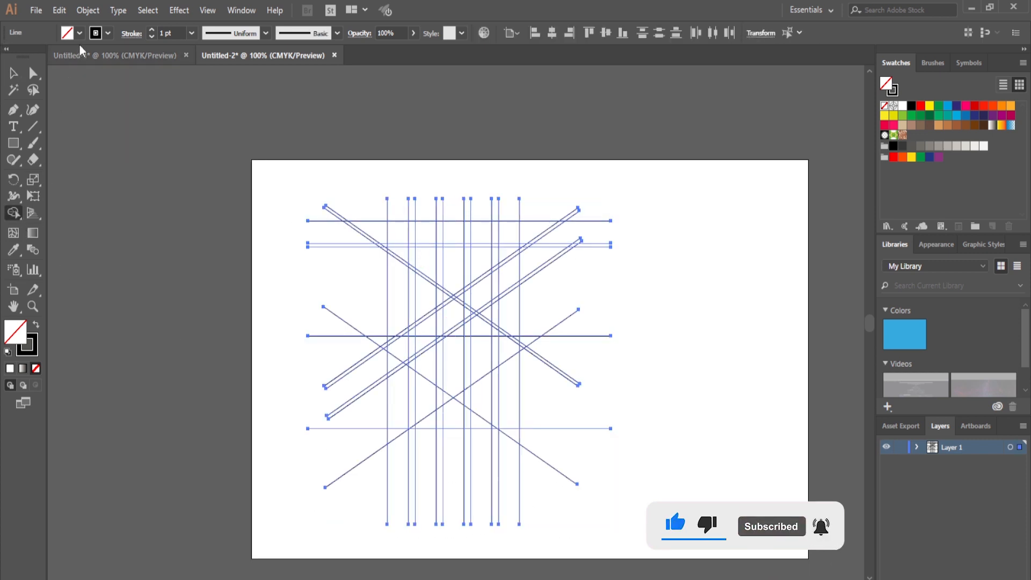
left_click(79, 32)
left_click(35, 56)
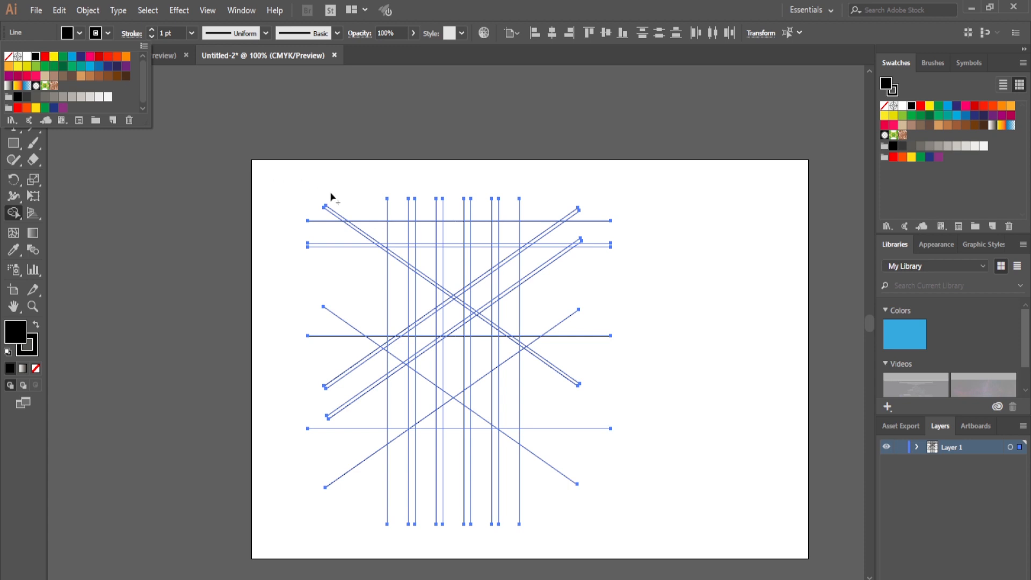
Merge grid regions with Shape Builder into a wide top bar with angled ends and three vertical bars with angled lower tips.
left_click(395, 232)
mouse_move(399, 232)
left_mouse_down()
mouse_move(402, 253)
mouse_move(443, 231)
mouse_move(505, 233)
mouse_move(505, 252)
mouse_move(462, 261)
mouse_move(454, 293)
left_mouse_up()
left_click_drag(454, 301, 454, 390)
left_click_drag(481, 279, 484, 350)
left_click_drag(425, 257, 433, 355)
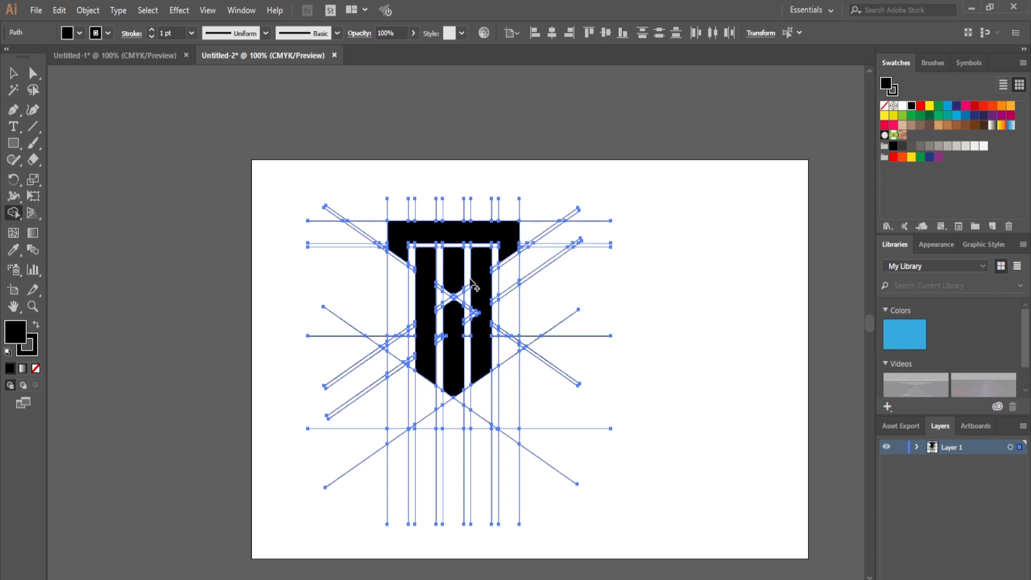
Merge the leftover fragments into the central and outer vertical bars, keeping only a V-shaped gap across the central bar.
key("ctrl+equal")
key("ctrl+equal")
key("ctrl+equal")
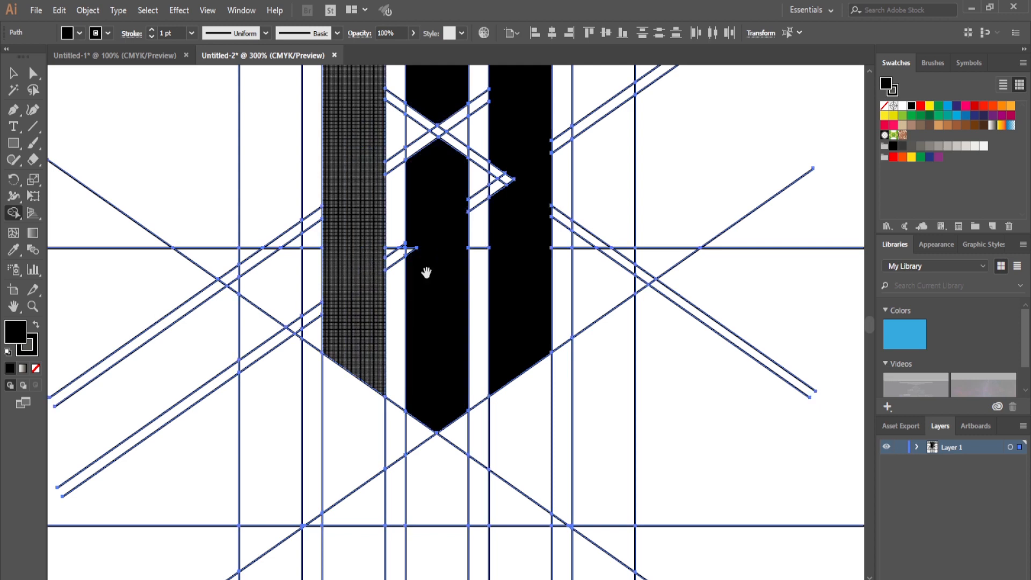
scroll(353, 265, "up", 3)
left_click_drag(441, 237, 443, 237)
mouse_move(418, 219)
left_mouse_down()
mouse_move(409, 235)
mouse_move(428, 241)
left_mouse_up()
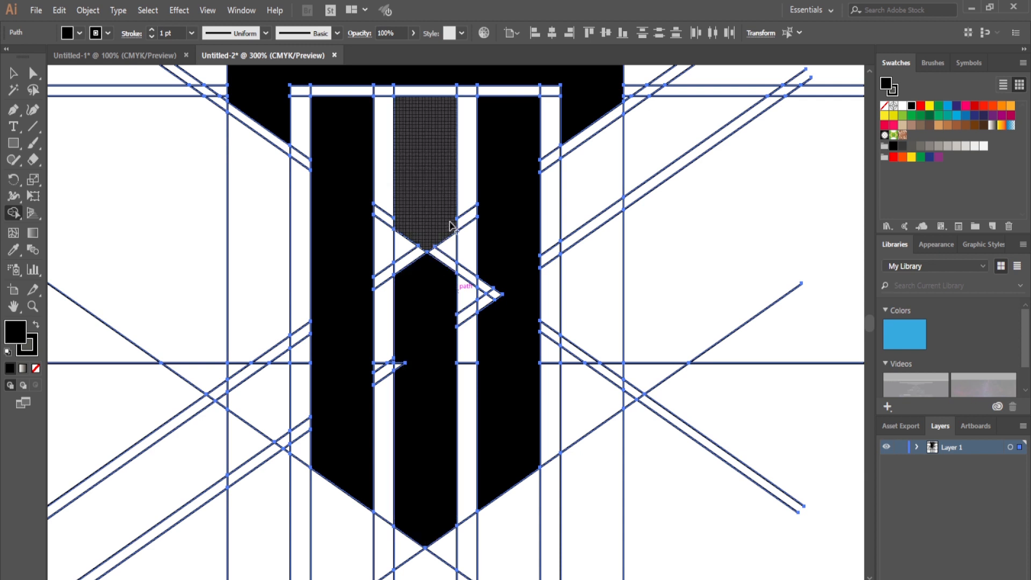
left_click(438, 288)
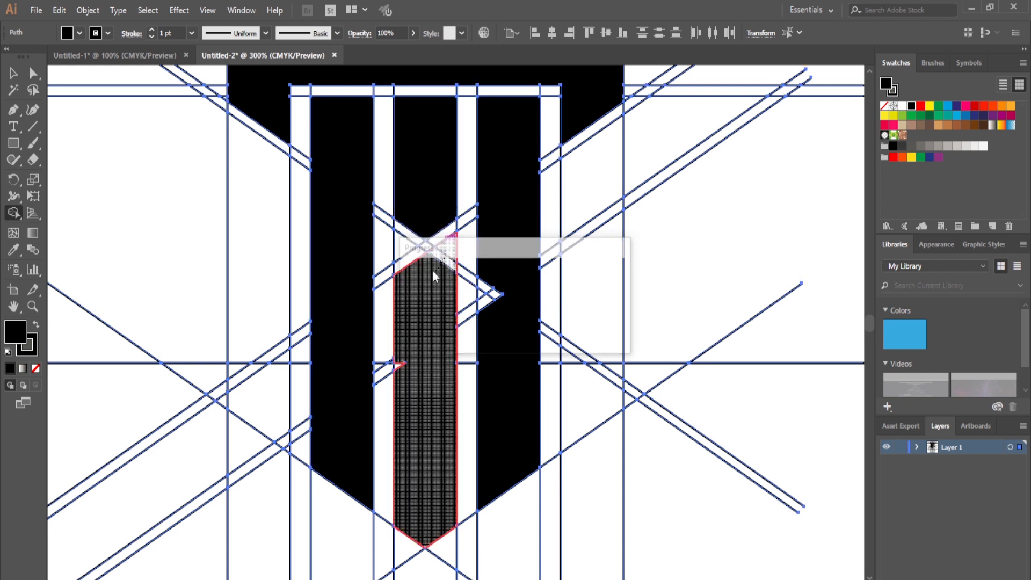
left_click_drag(414, 255, 407, 249)
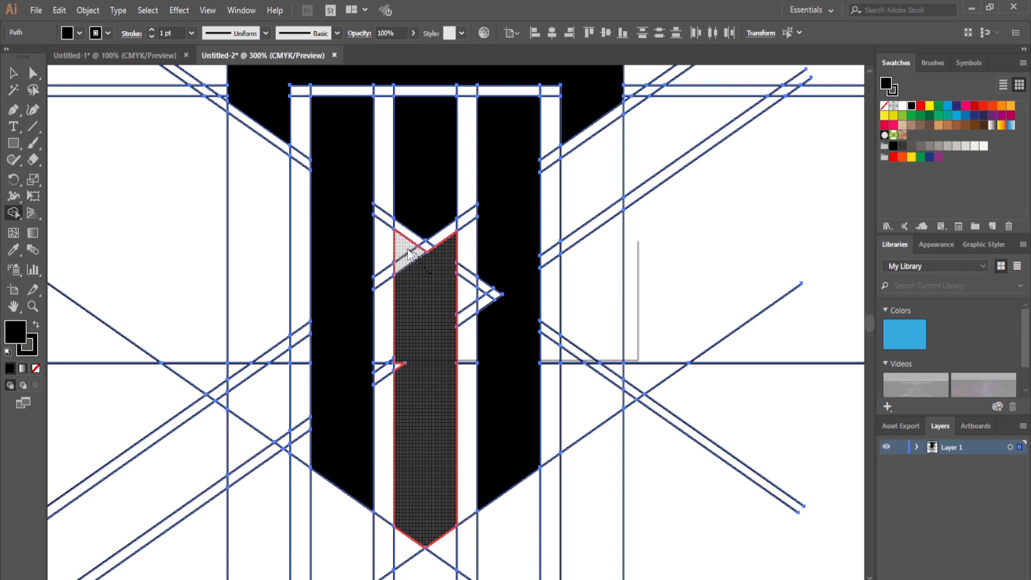
left_click_drag(402, 347, 404, 371)
mouse_move(493, 323)
left_mouse_down()
mouse_move(482, 284)
mouse_move(493, 252)
left_mouse_up()
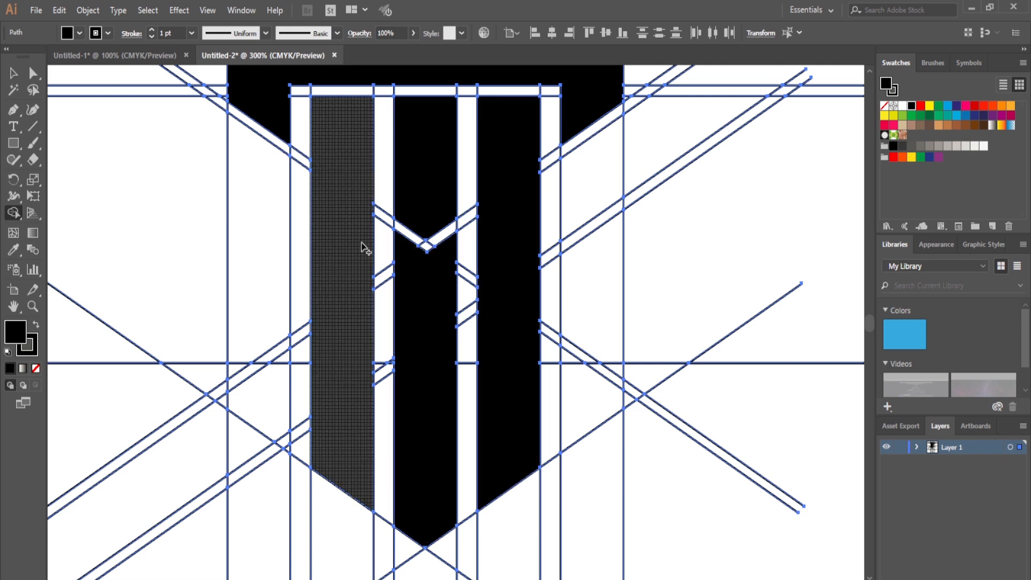
left_click_drag(428, 282, 428, 300)
Merge the narrow diagonal strips below both angled ends into the top bar.
scroll(516, 252, "up", 5)
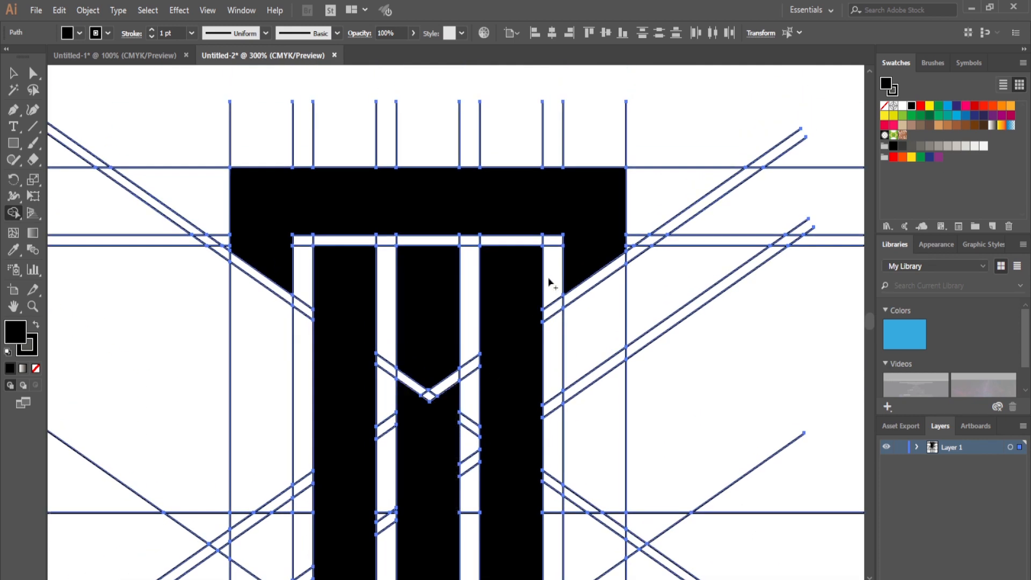
left_click(591, 211)
mouse_move(258, 235)
left_mouse_down()
mouse_move(259, 274)
mouse_move(583, 269)
mouse_move(587, 286)
mouse_move(501, 285)
left_mouse_up()
key("ctrl")
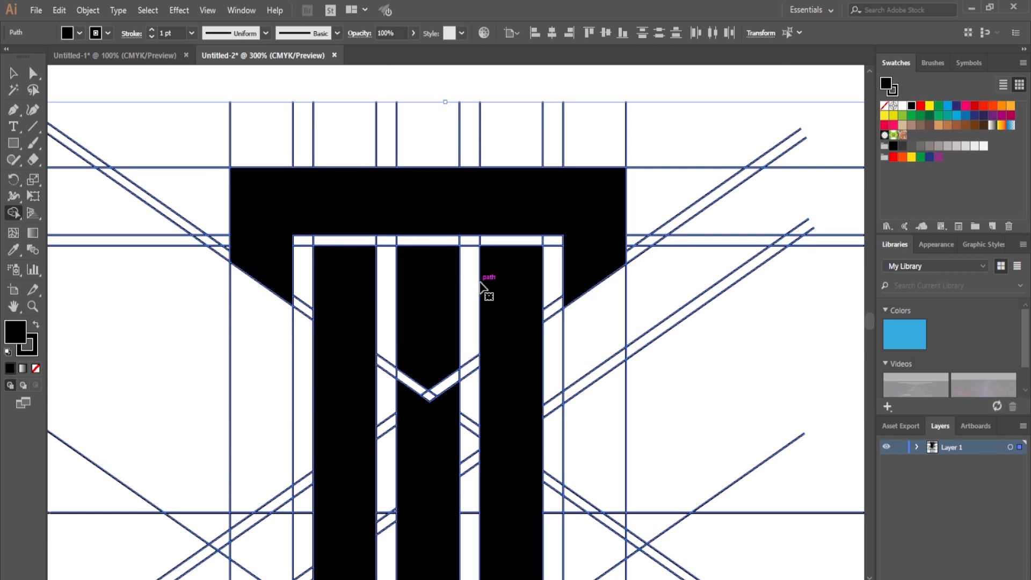
Select all the merged black shapes of the emblem and cut them from the grid.
key("ctrl+minus")
key("ctrl+minus")
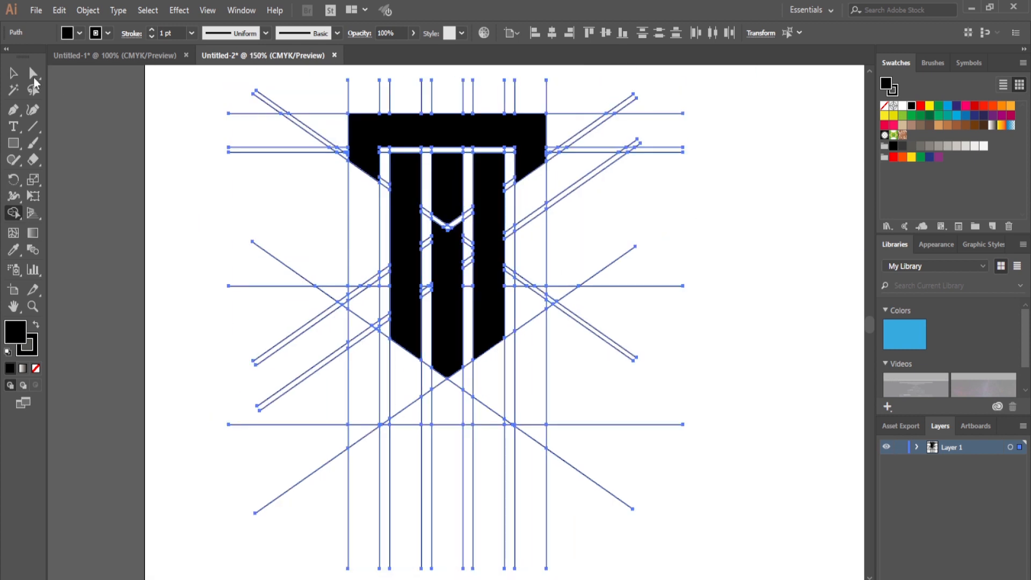
left_click(14, 74)
left_click(500, 142)
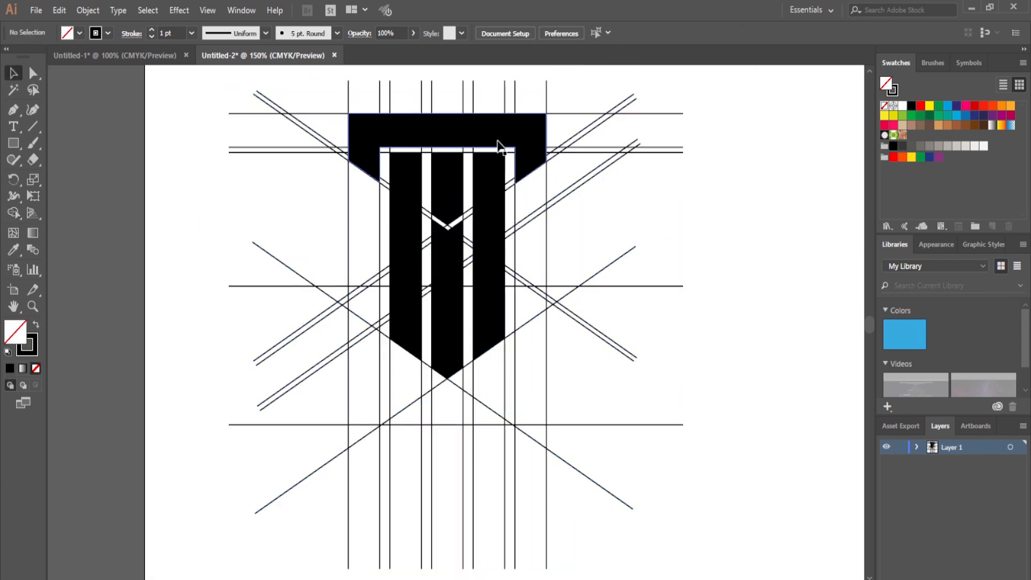
left_click(494, 243, "shift")
left_click(454, 202, "shift")
left_click(417, 249, "shift")
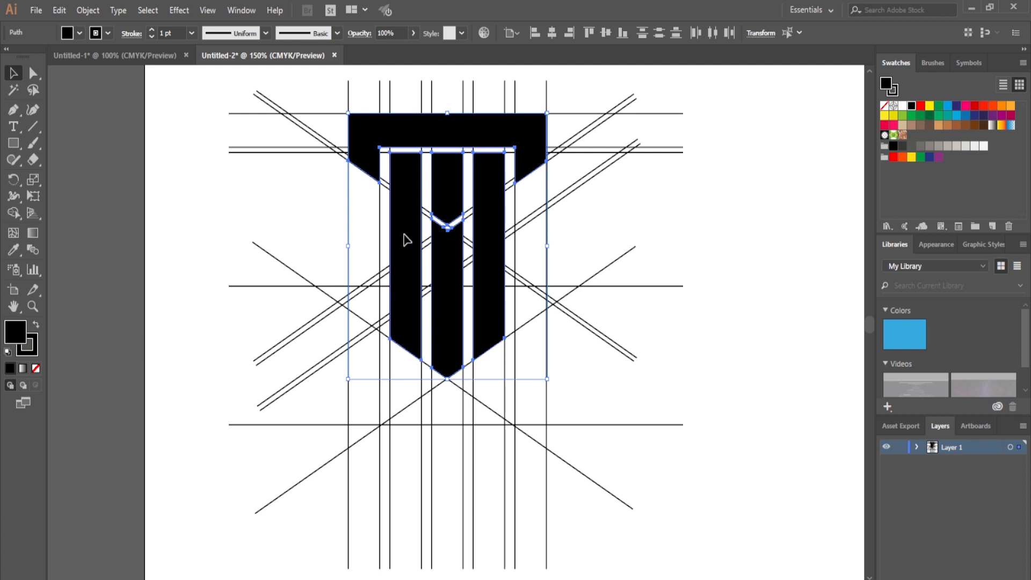
left_click(59, 11)
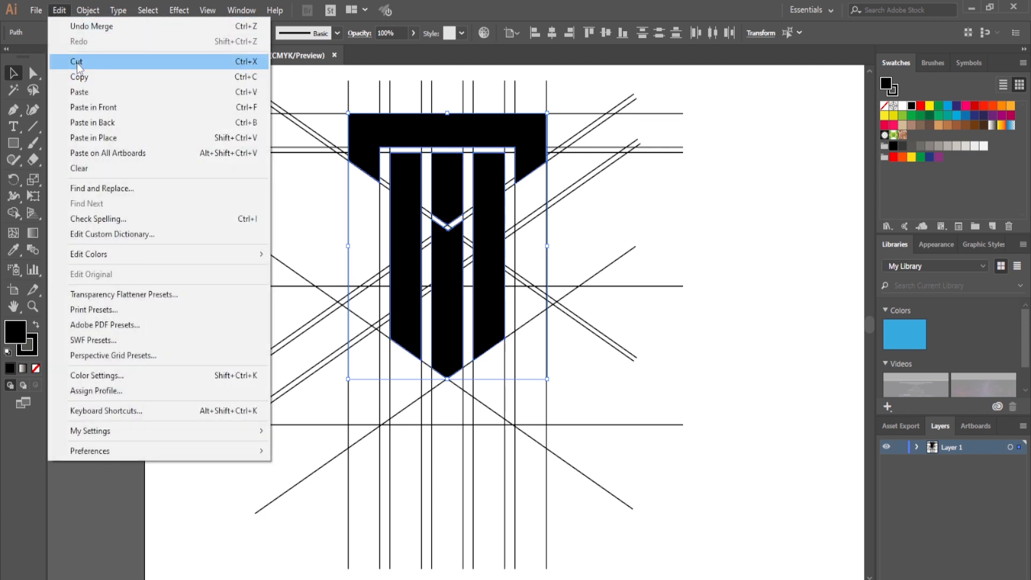
left_click(76, 62)
Delete all the leftover construction lines and paste the cut emblem shapes back in front.
left_click_drag(265, 182, 651, 534)
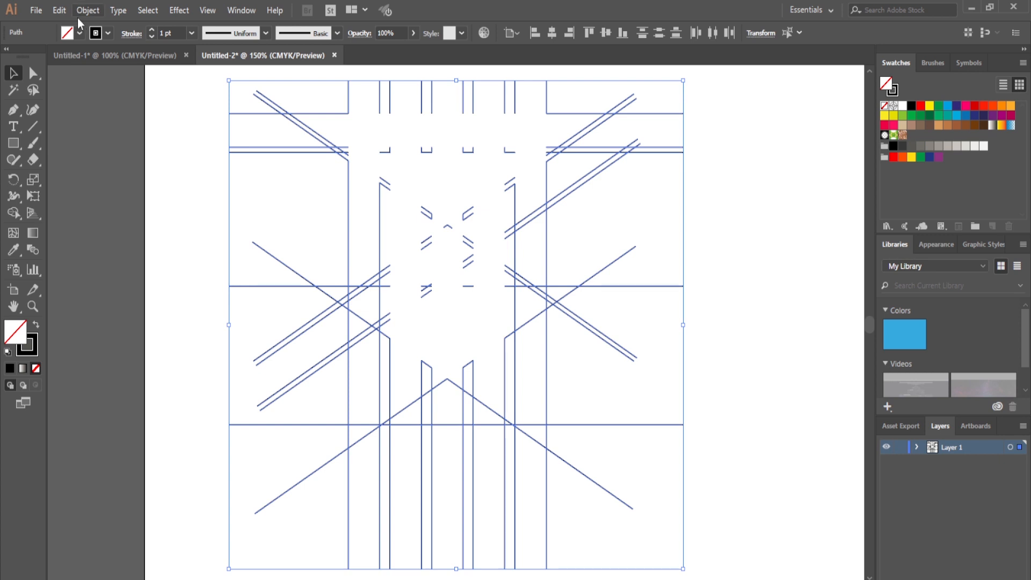
key("Delete")
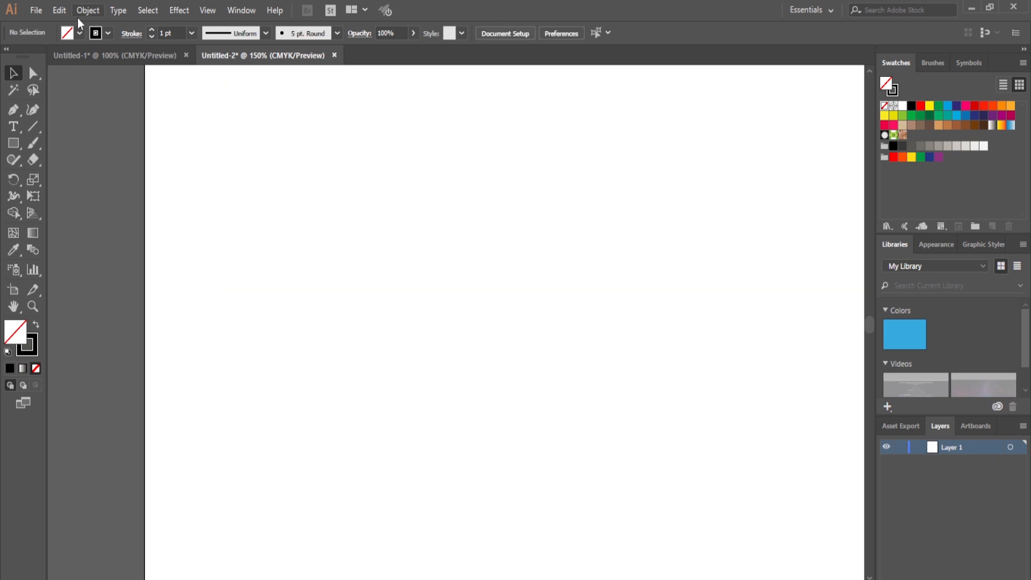
left_click(69, 5)
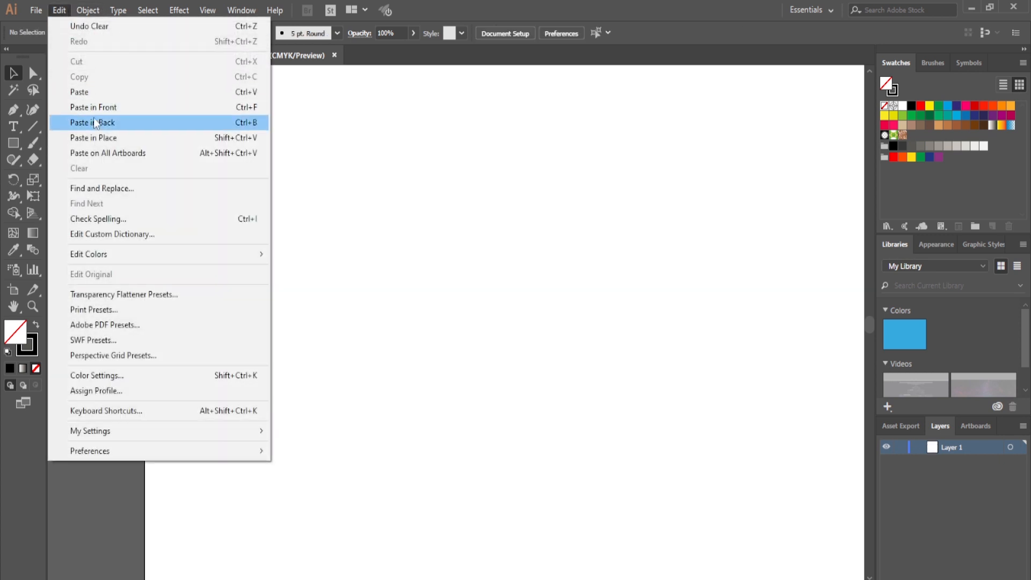
left_click(93, 104)
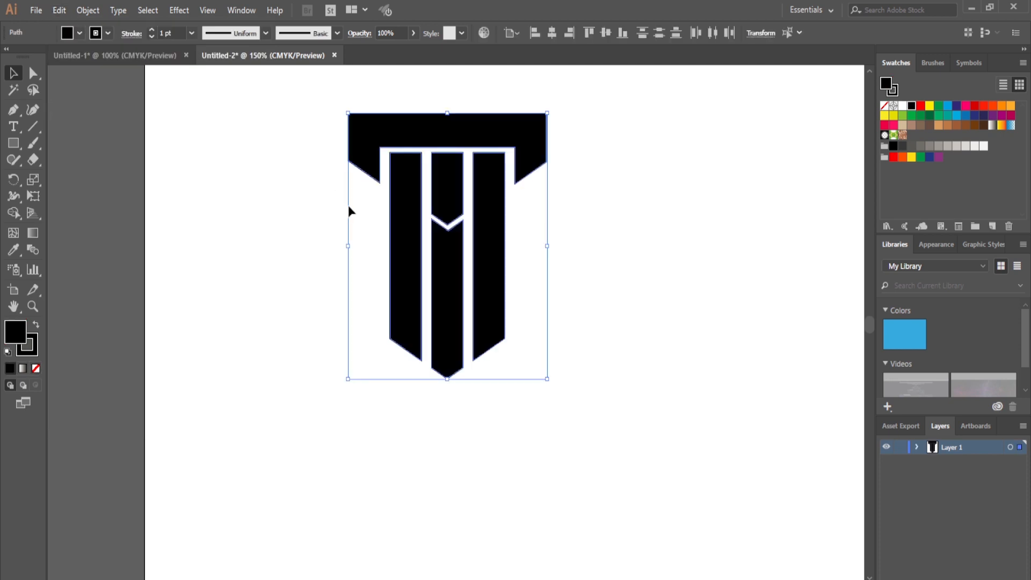
Remove the stroke from the emblem shapes and fill them with red (C=0 M=100 Y=100 K=0).
left_click(108, 33)
left_click(9, 56)
left_click(80, 33)
left_click(80, 32)
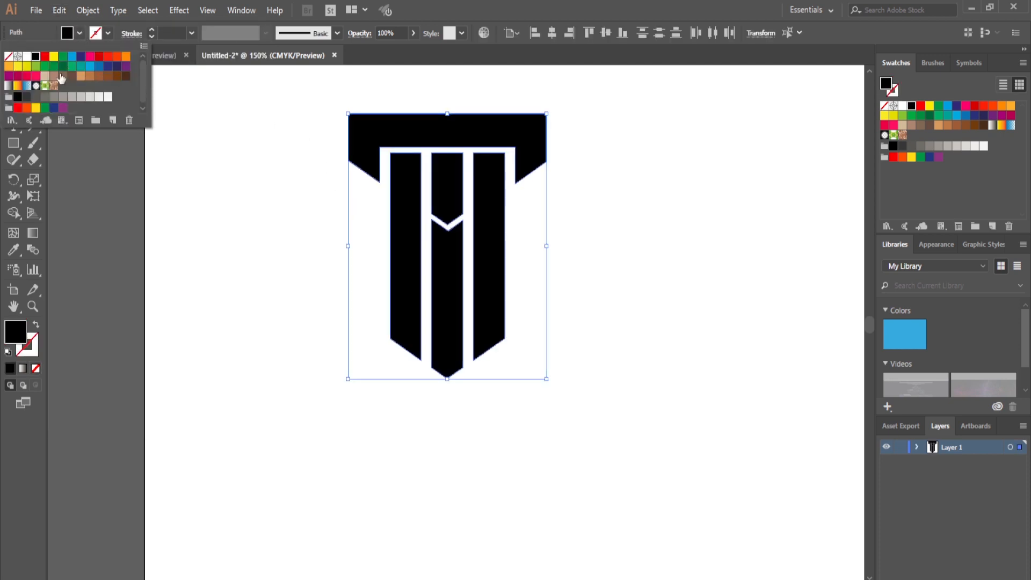
left_click(19, 110)
left_click(286, 138)
Select the whole red emblem and move it to the middle of the artboard.
left_click_drag(300, 100, 524, 305)
left_click_drag(624, 319, 629, 321)
left_click(657, 331)
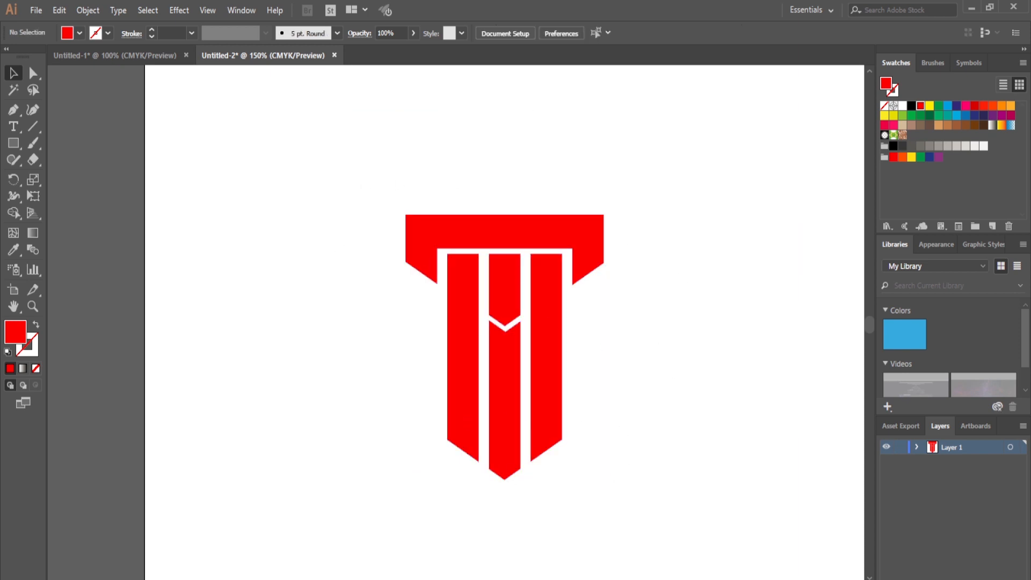
Draw a rectangle covering the whole artboard and fill it with black.
left_click_drag(506, 333, 465, 332)
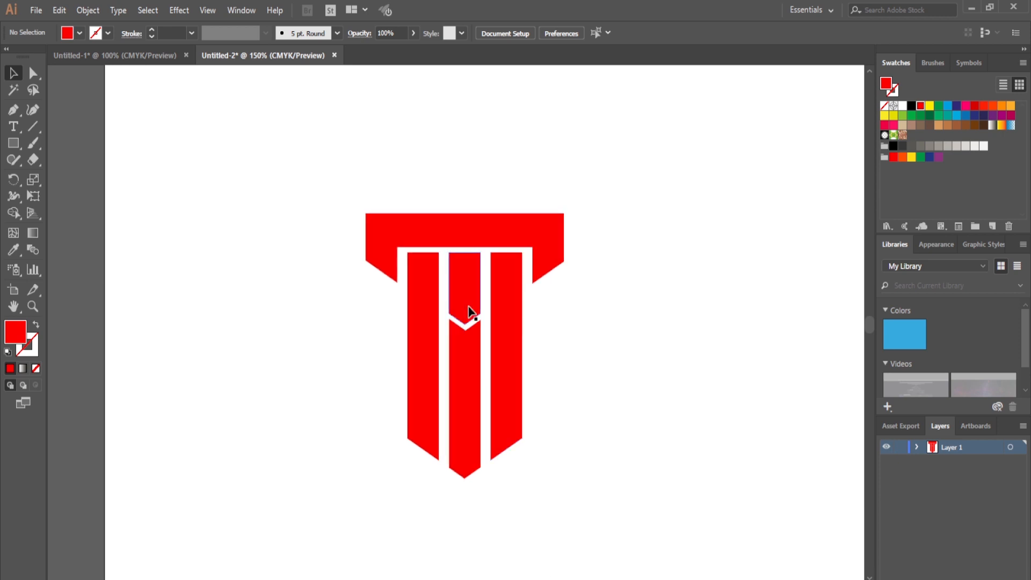
key("ctrl+minus")
left_click(12, 143)
left_click_drag(222, 122, 779, 520)
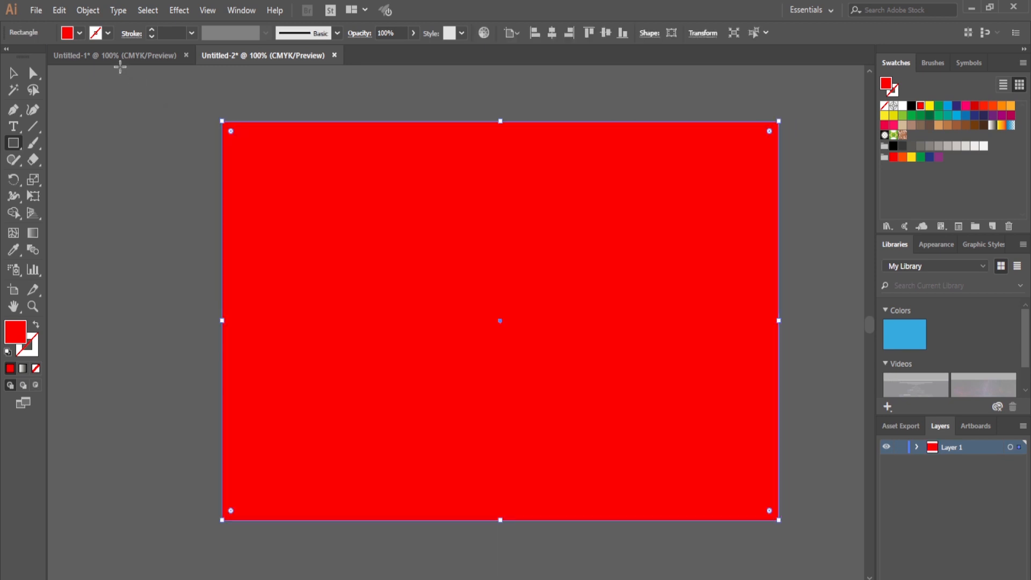
left_click(79, 33)
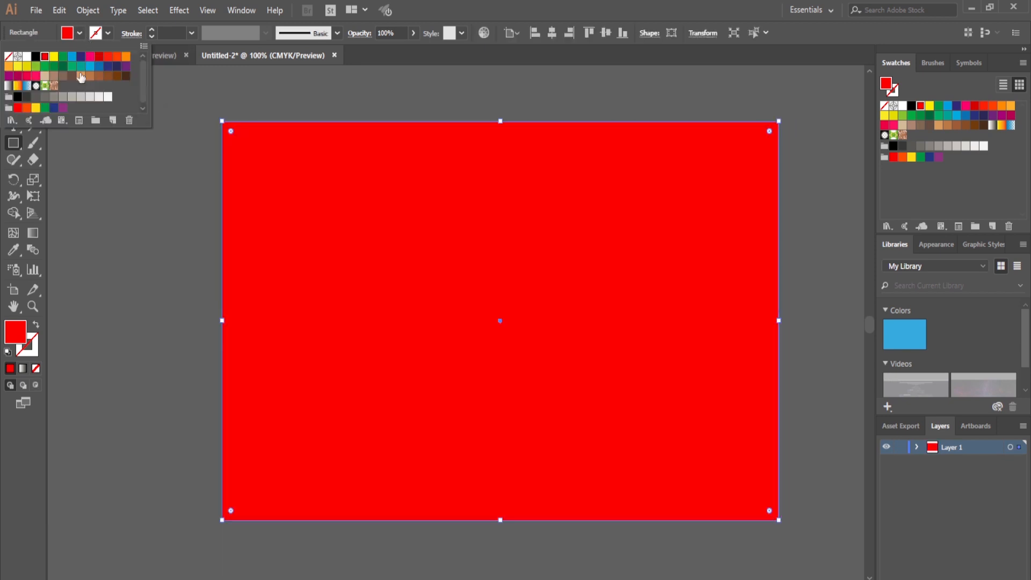
left_click(17, 98)
left_click(84, 191)
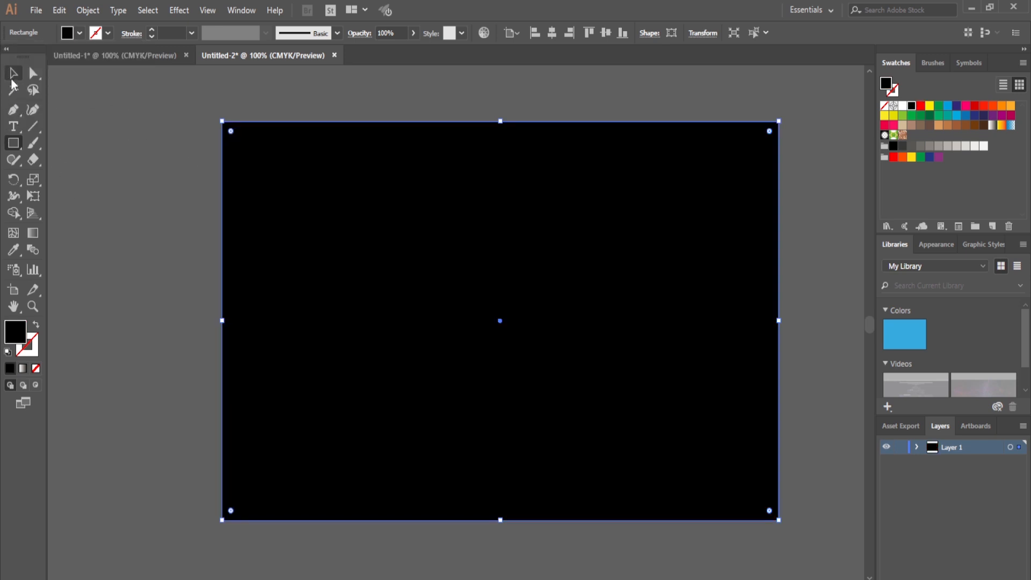
Send the black rectangle to the back, behind the red emblem, and lock it.
left_click(14, 73)
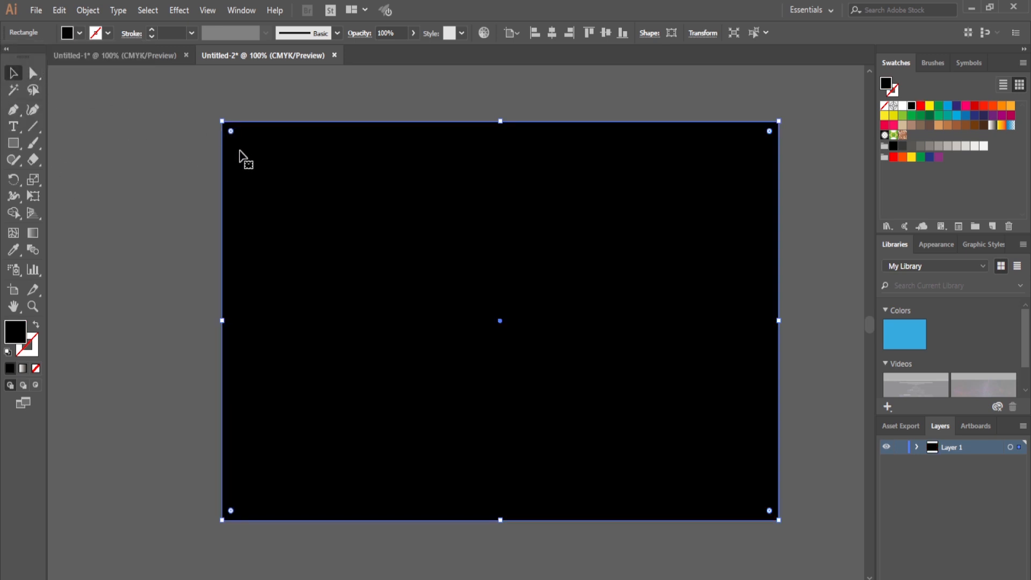
right_click(270, 163)
mouse_move(326, 379)
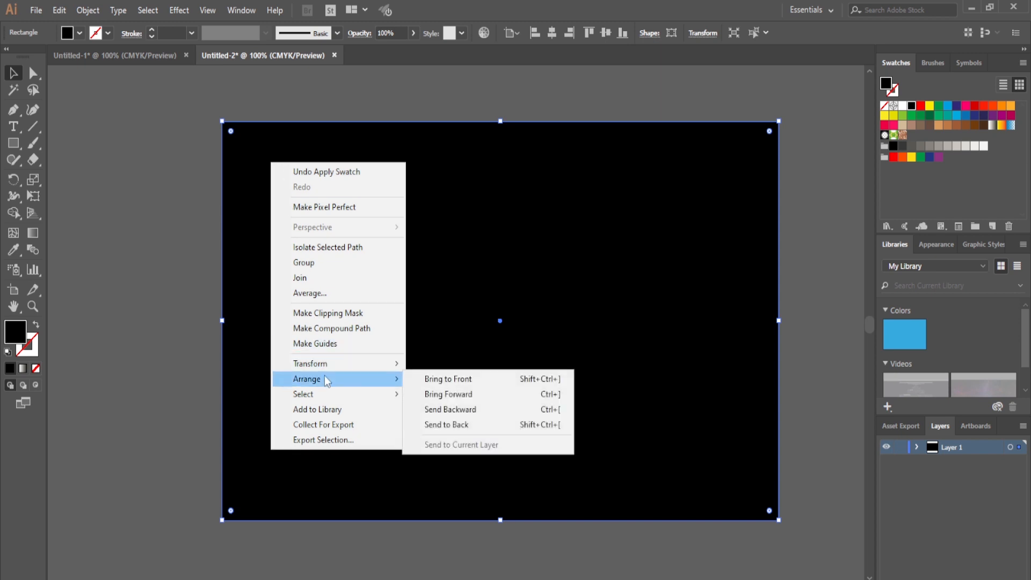
left_click(446, 424)
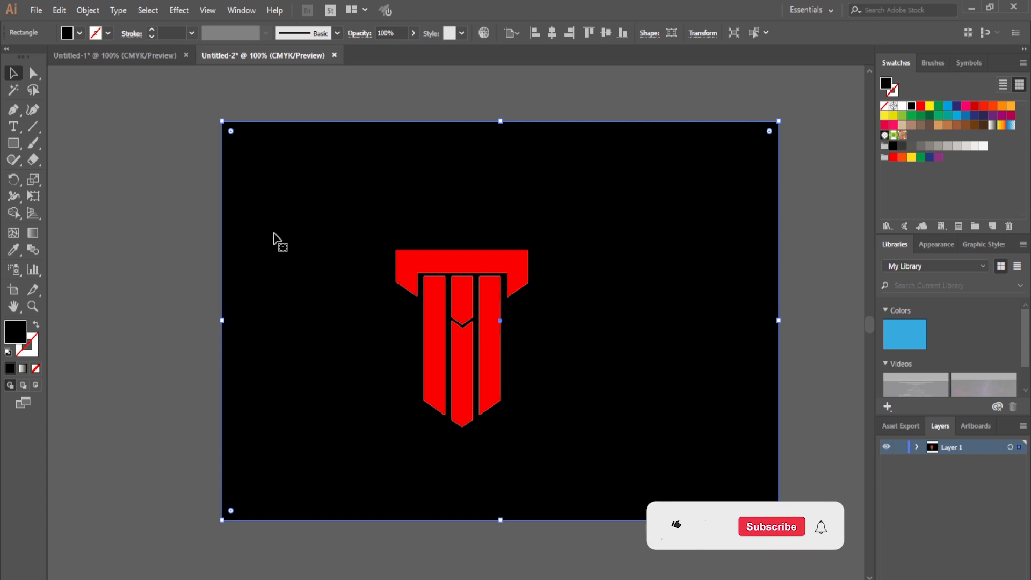
left_click(88, 10)
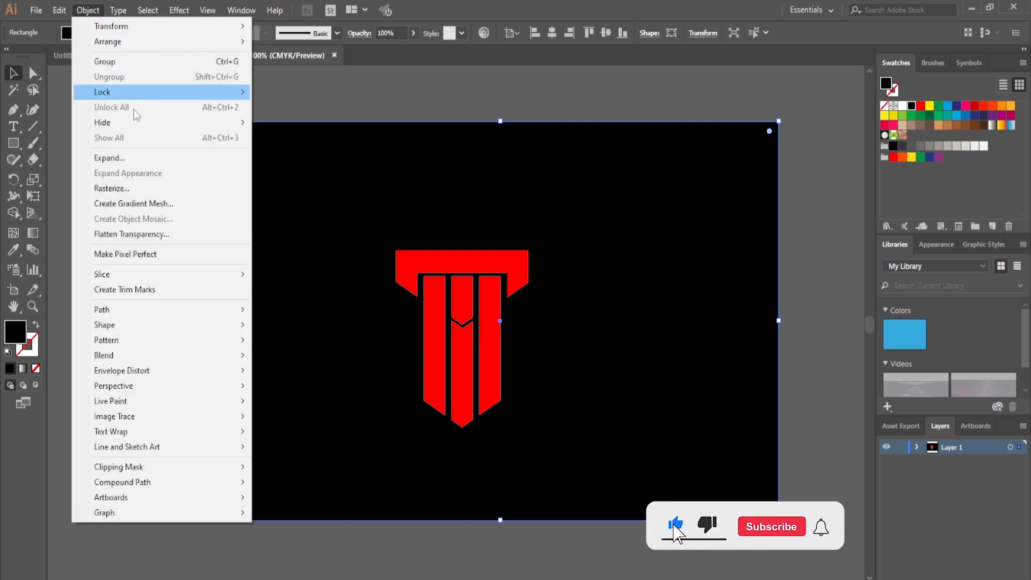
mouse_move(140, 91)
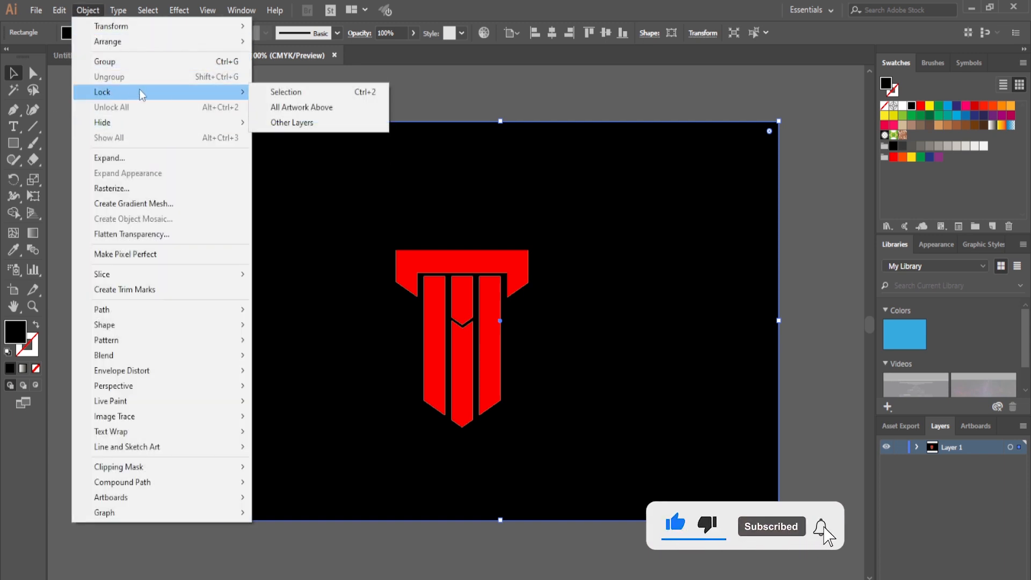
left_click(293, 93)
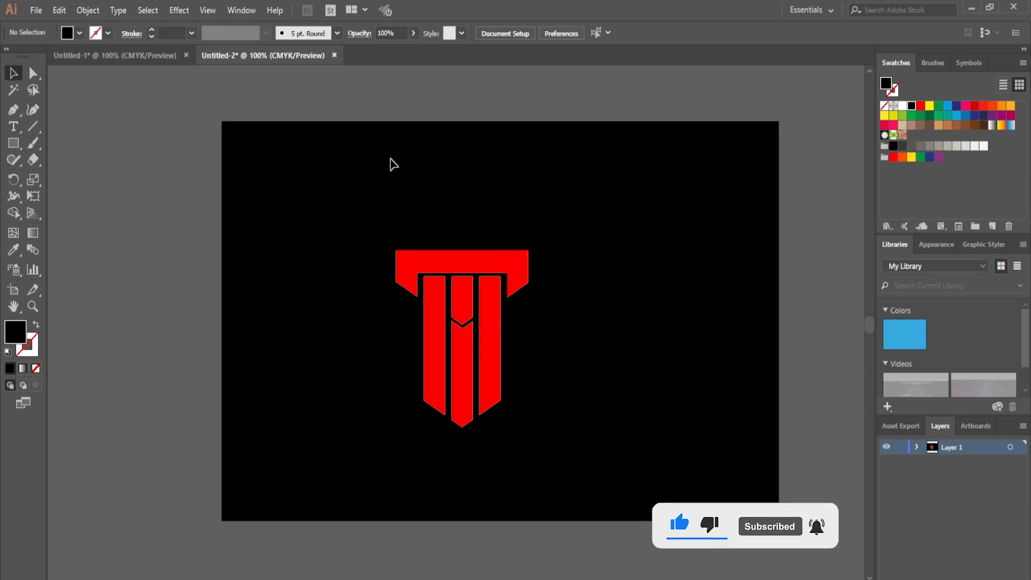
Group all the red emblem shapes and centre the group horizontally and vertically on the artboard.
left_click_drag(299, 88, 384, 184)
left_click_drag(329, 101, 371, 161)
left_click_drag(363, 195, 543, 437)
right_click(487, 346)
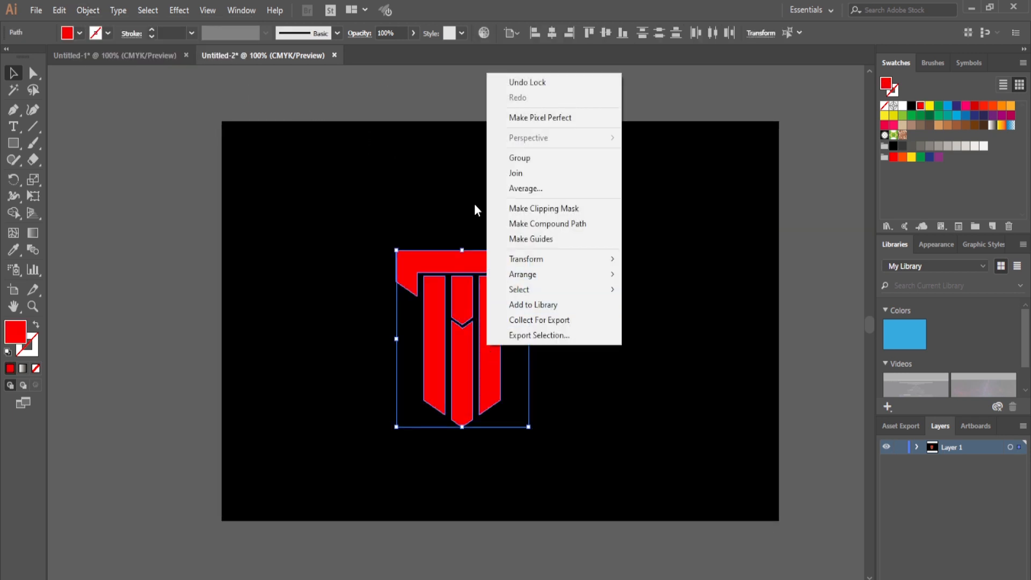
left_click(533, 157)
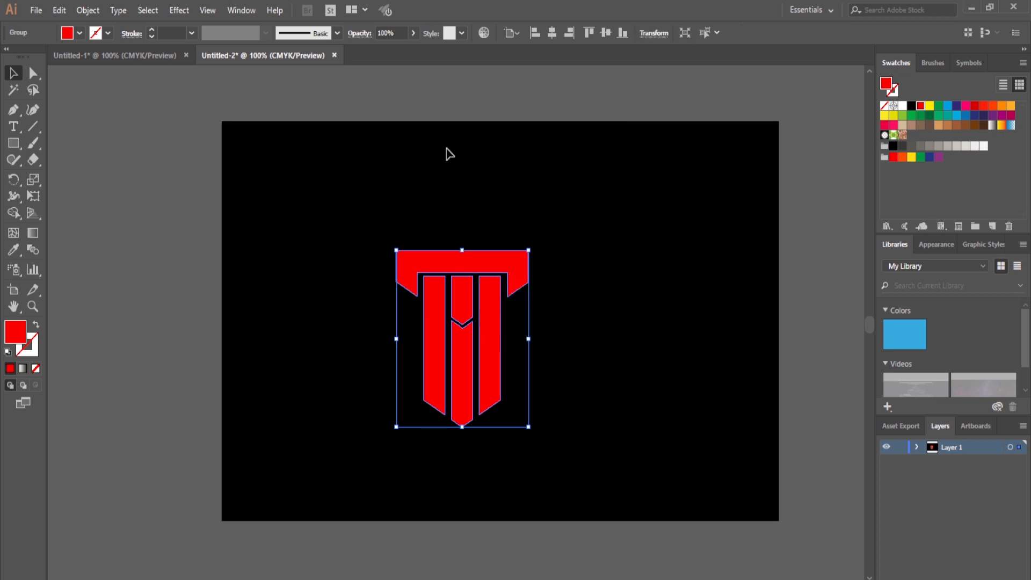
left_click(552, 34)
left_click(611, 35)
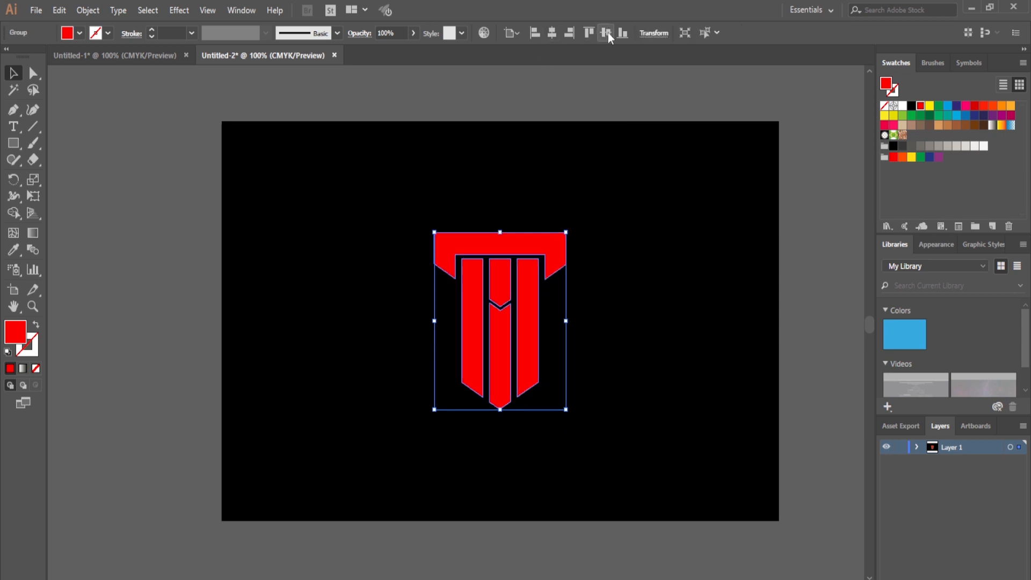
Enlarge the grouped emblem proportionally from its centre to a bit over half the artboard's height, and deselect it.
left_click(675, 290)
left_click_drag(408, 195, 632, 462)
left_click_drag(503, 412, 501, 441)
left_click(634, 372)
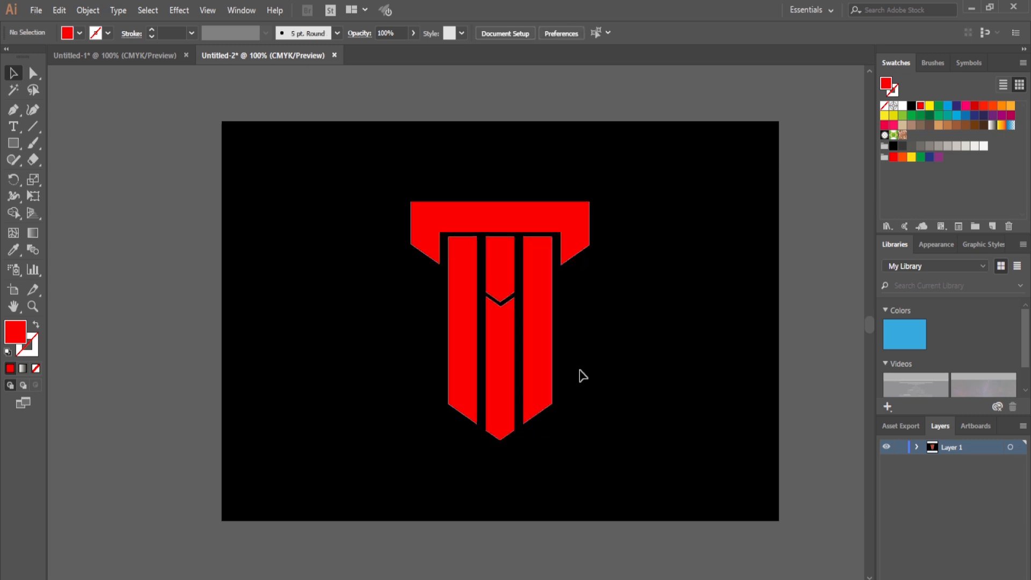